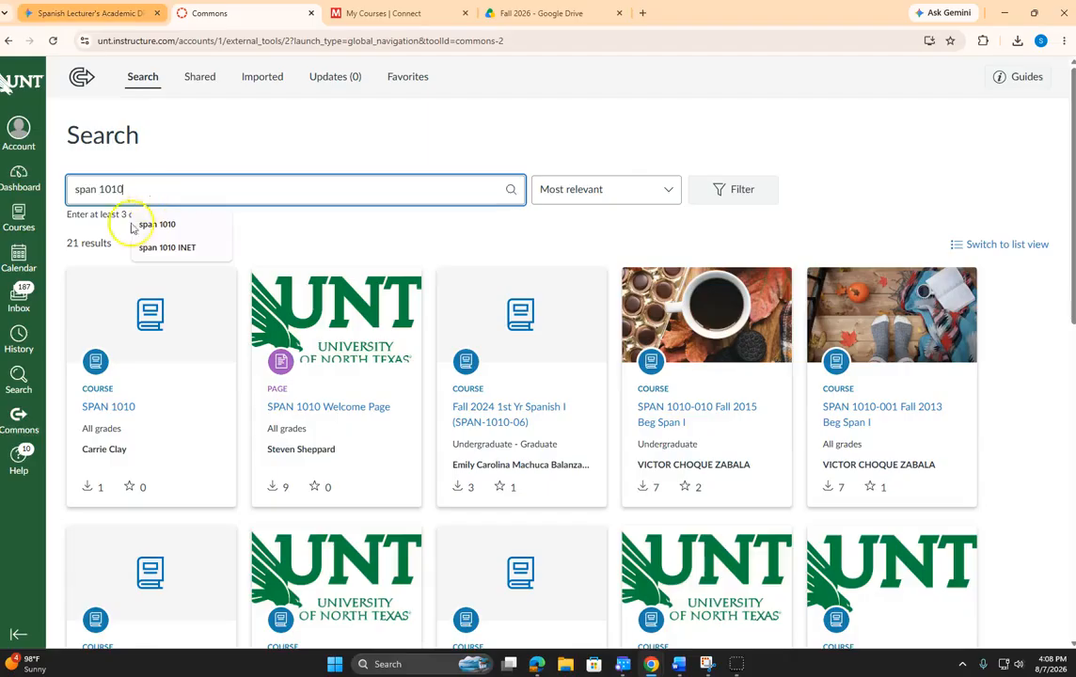
- Import the Commons course "SPAN 1010 INET Fall 2026 (Online)" into SPAN 1010 Section 401 - Elementary Spanish (Fall 2026 1)
scroll(629, 505, "down", 2)
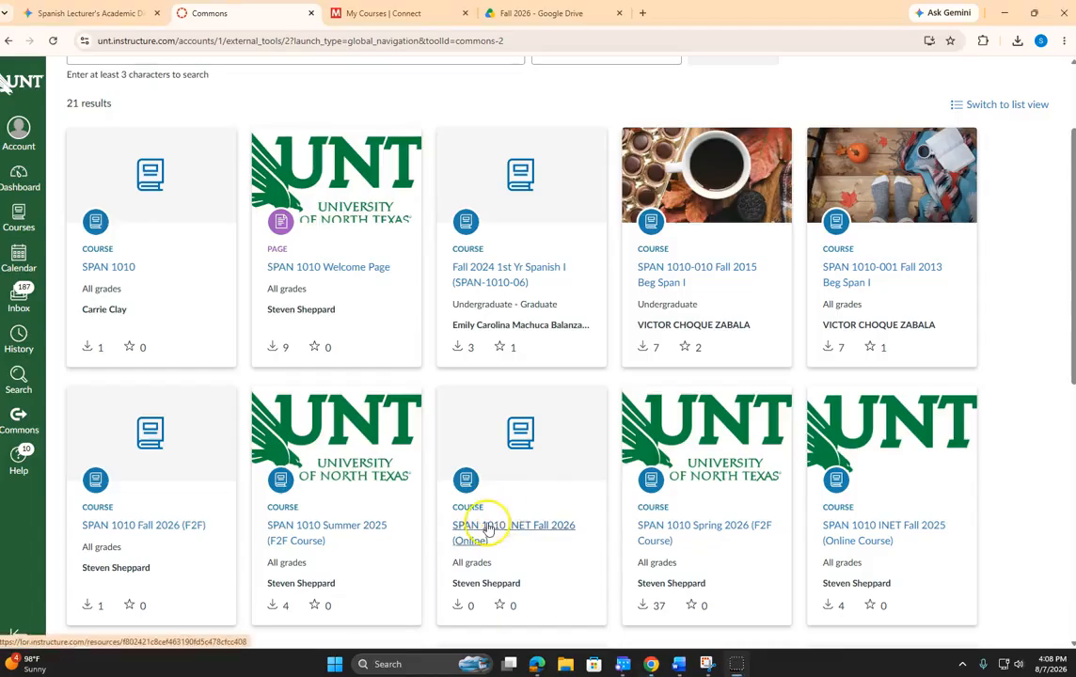
left_click(500, 525)
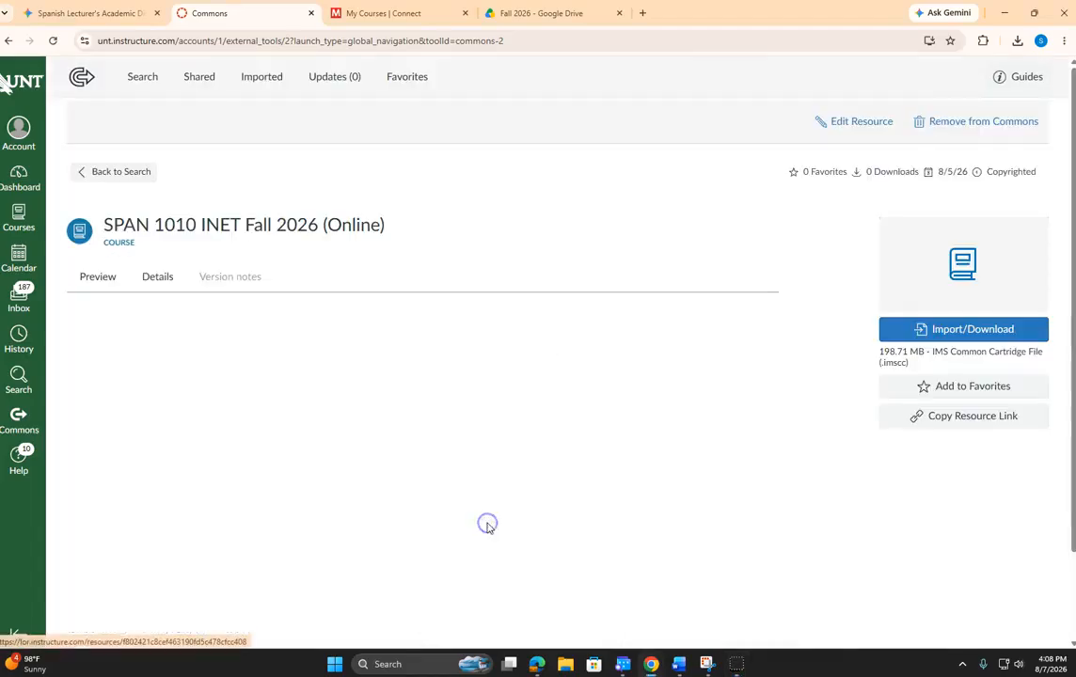
left_click(949, 329)
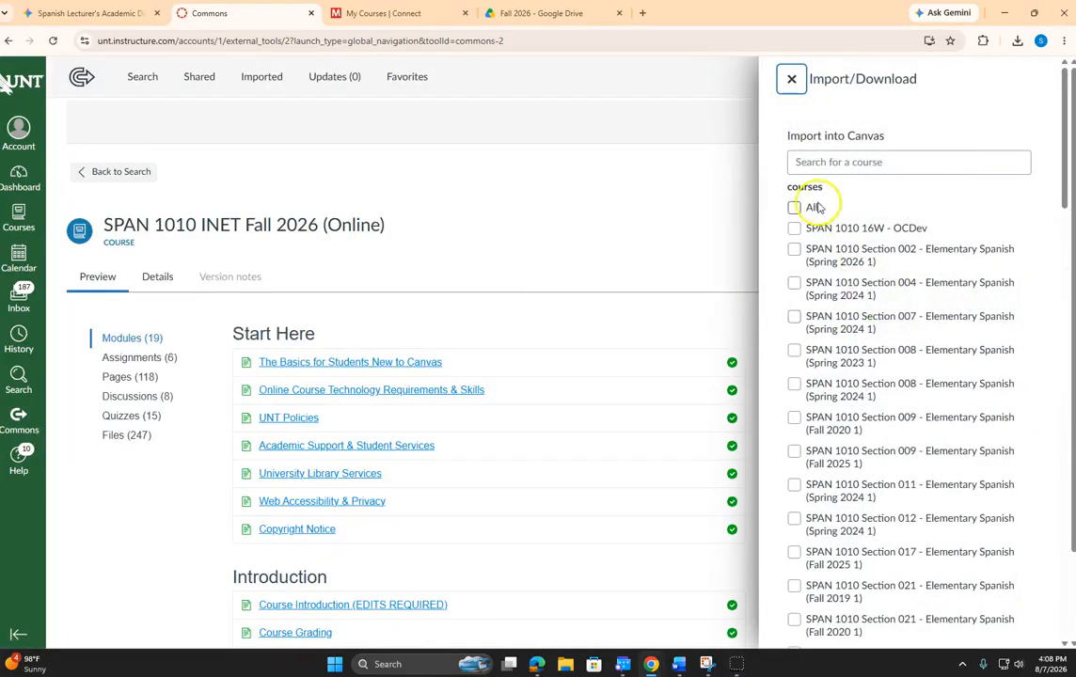
scroll(800, 235, "down", 5)
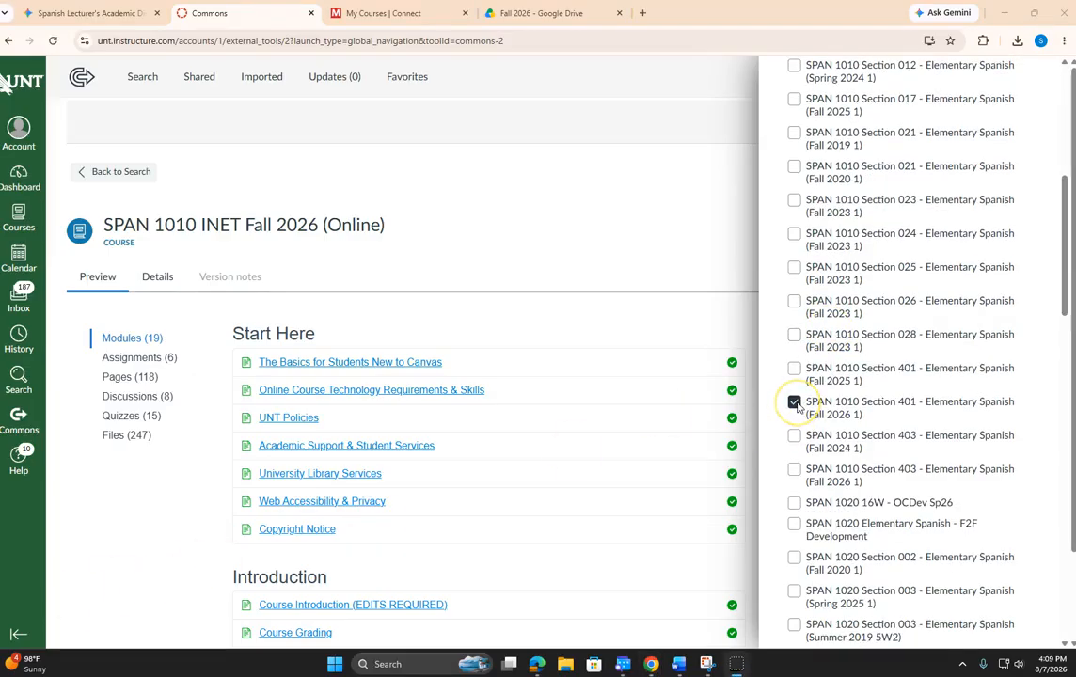
scroll(936, 428, "down", 12)
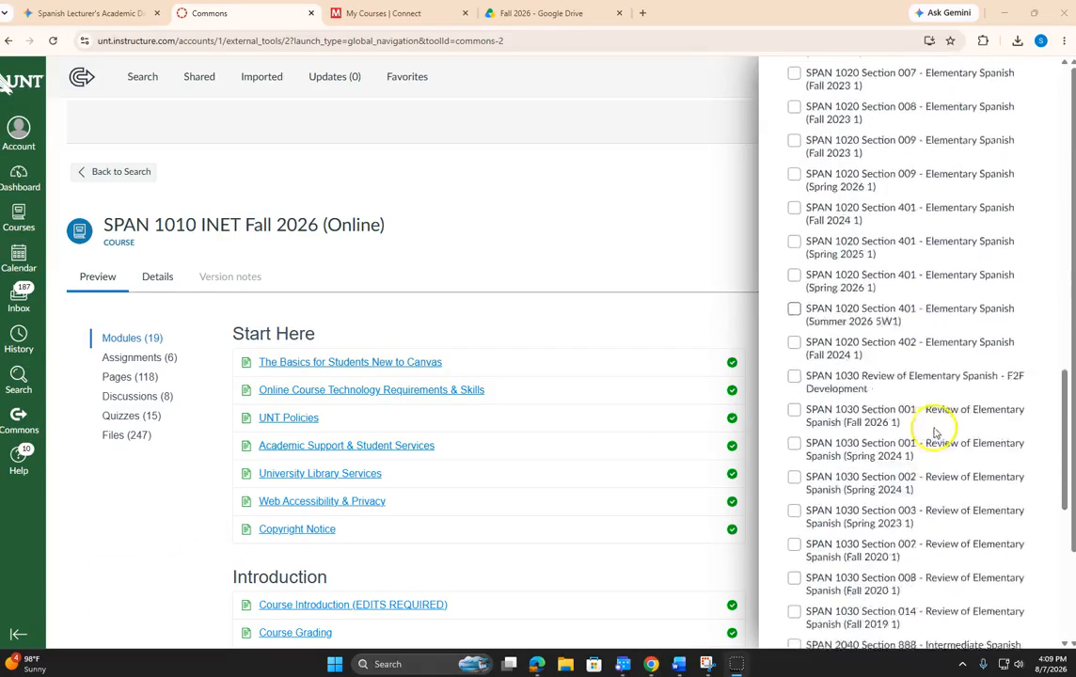
scroll(929, 433, "down", 2)
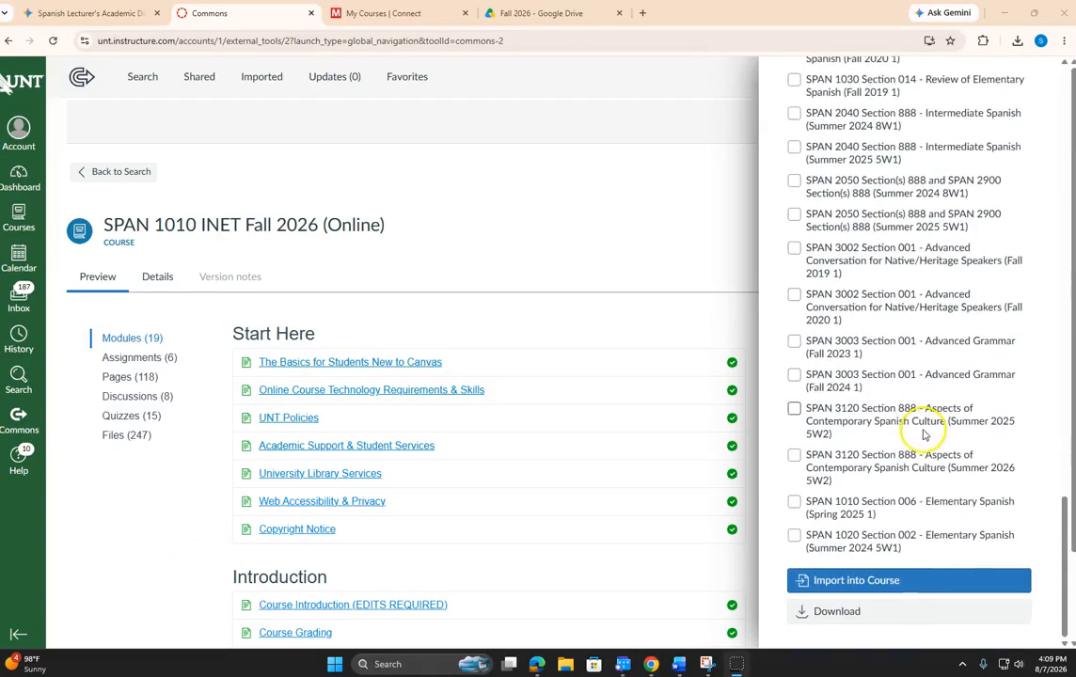
left_click(872, 583)
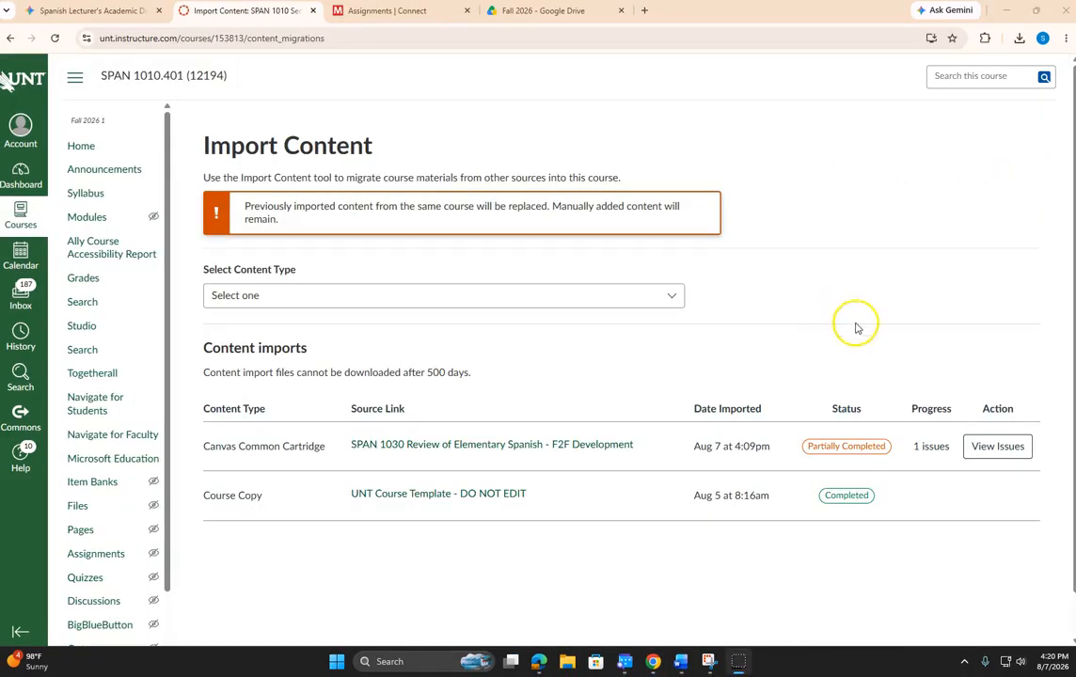
- Review the issues of the Canvas Common Cartridge import and view the course announcement "Create Helpful Announcements Often."
left_click(986, 455)
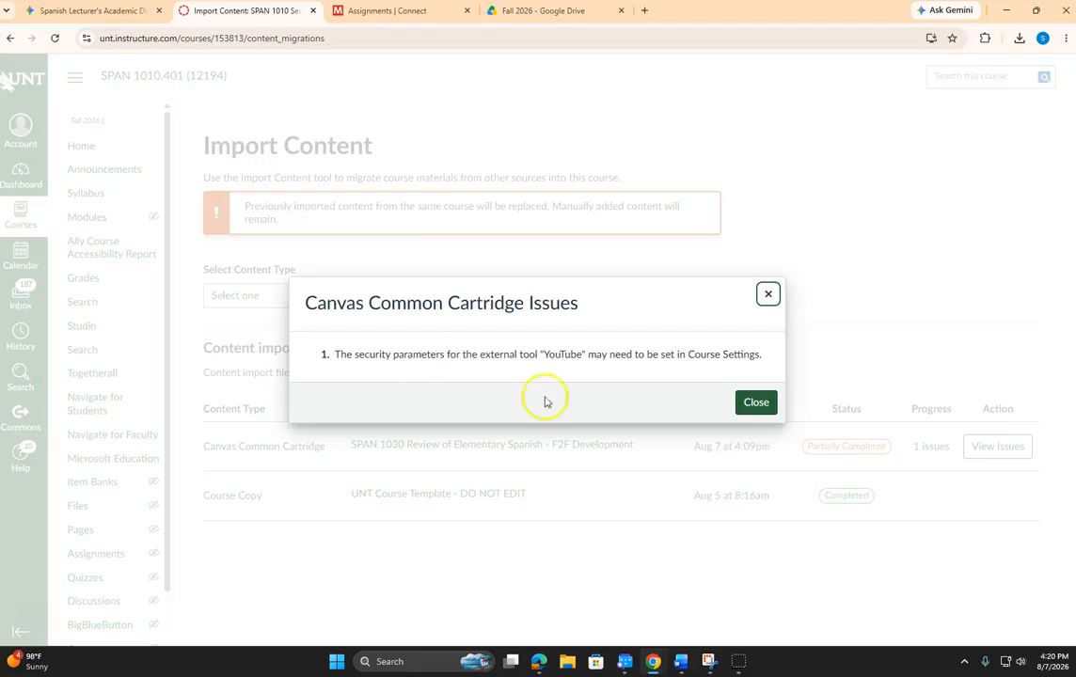
left_click(756, 404)
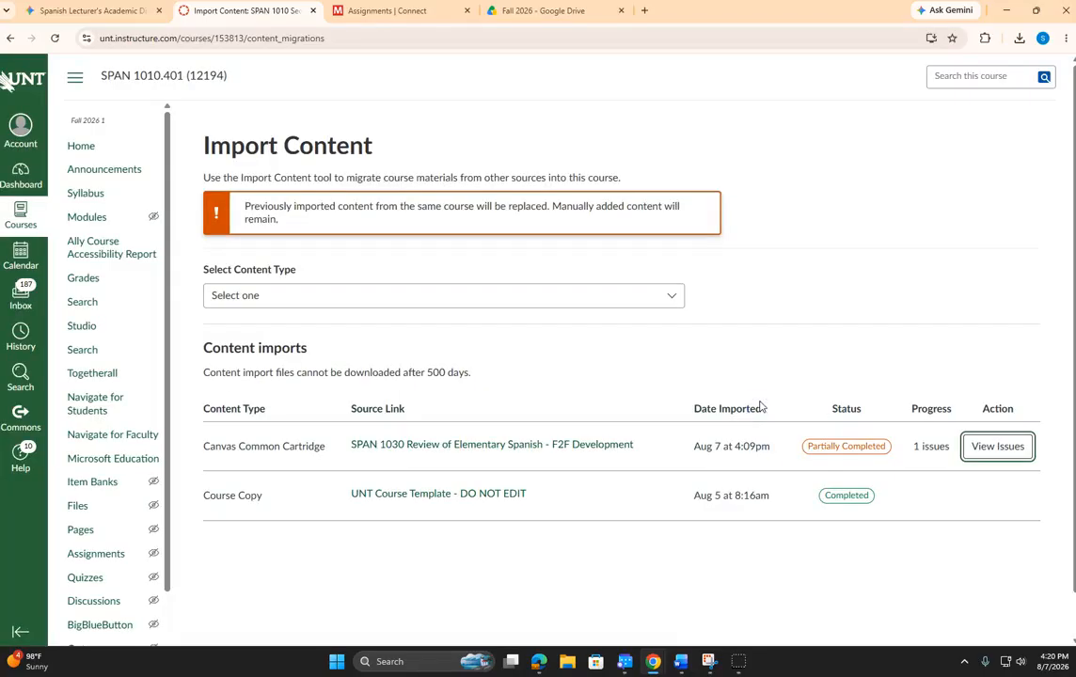
left_click(81, 170)
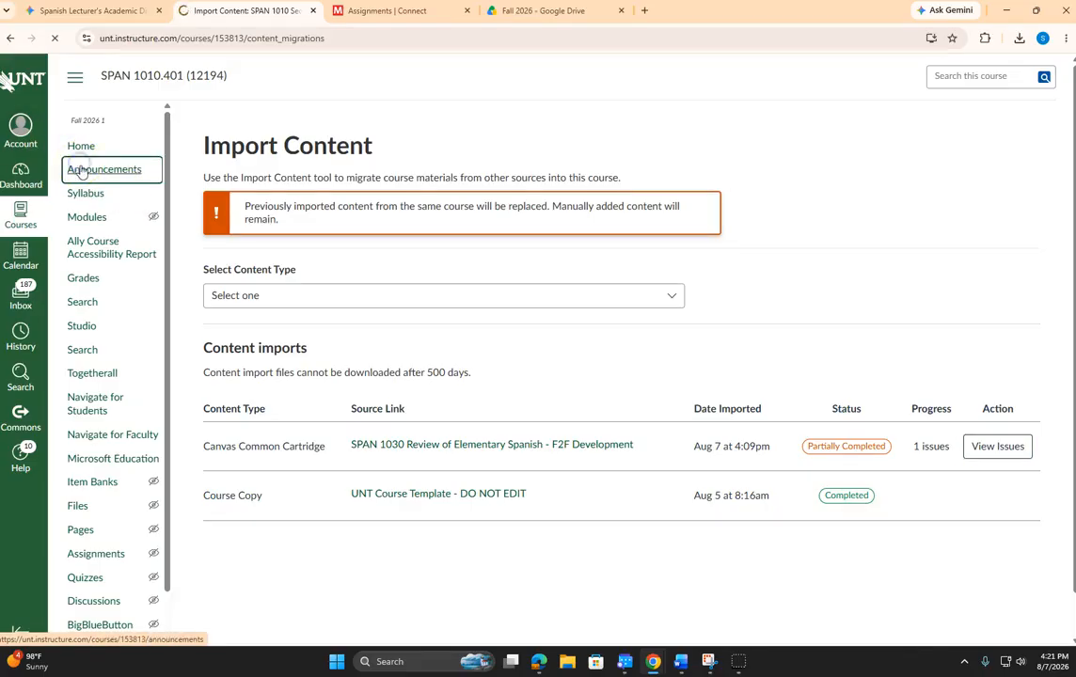
left_click(344, 247)
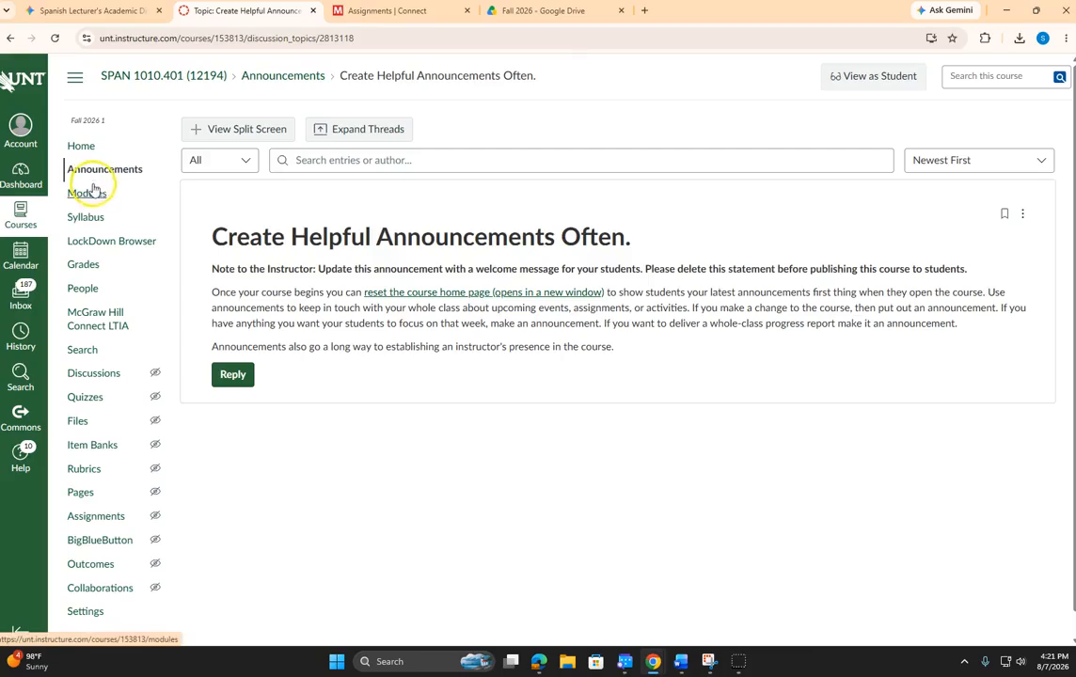
- Open the course syllabus page for editing at the Downloadable Course Syllabus section
left_click(82, 217)
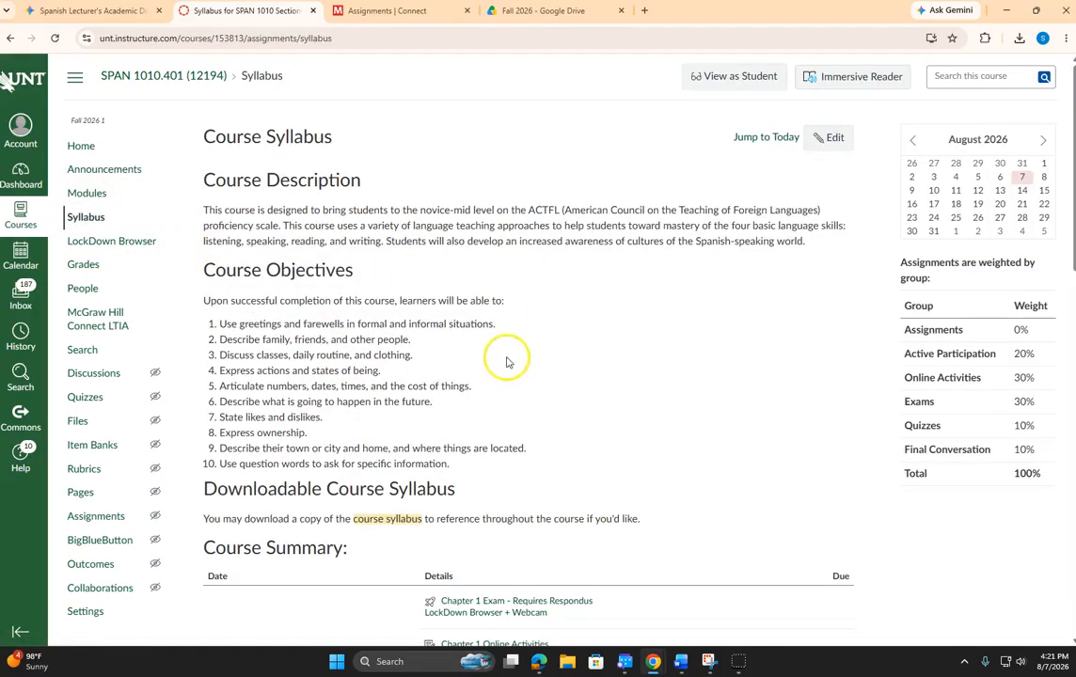
left_click(825, 139)
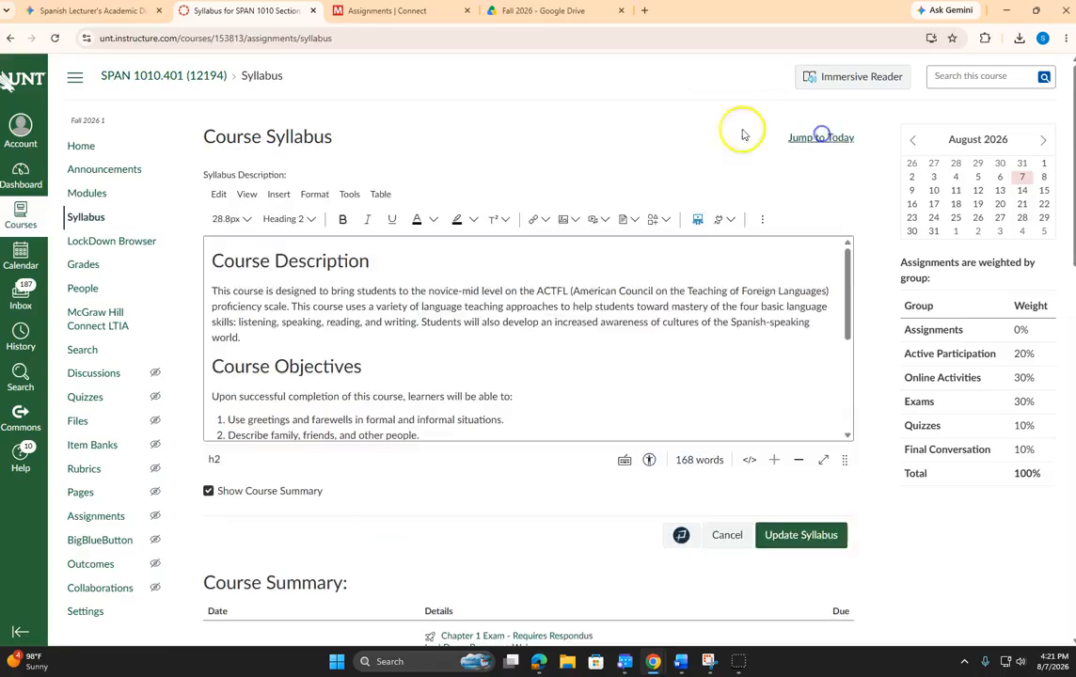
scroll(498, 277, "down", 5)
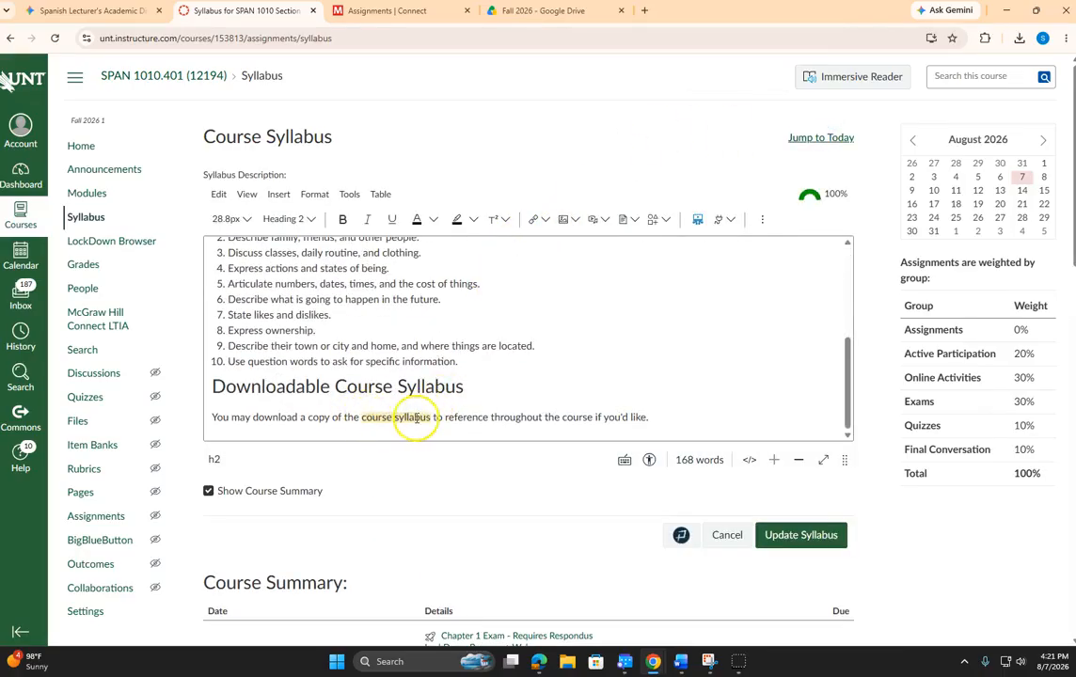
- Switch to Google Drive and open "SPAN 1010 INET Syllabus, Fall 2026.docx" from the Fall 2026 folder in Syllabi
left_click(550, 10)
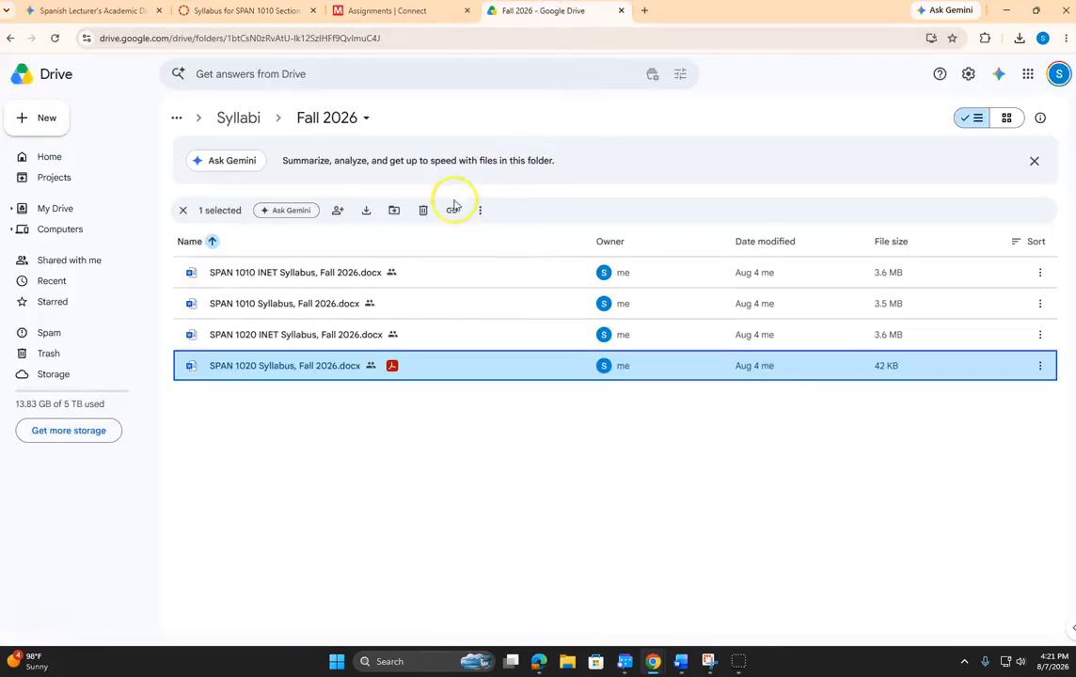
left_click(239, 118)
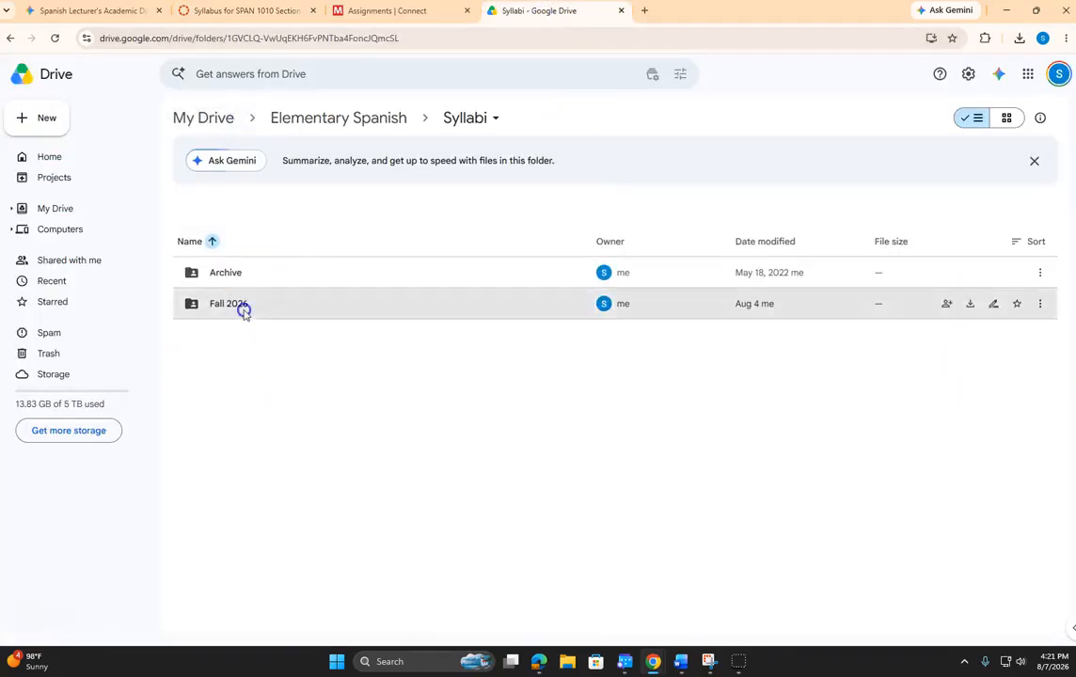
double_click(244, 314)
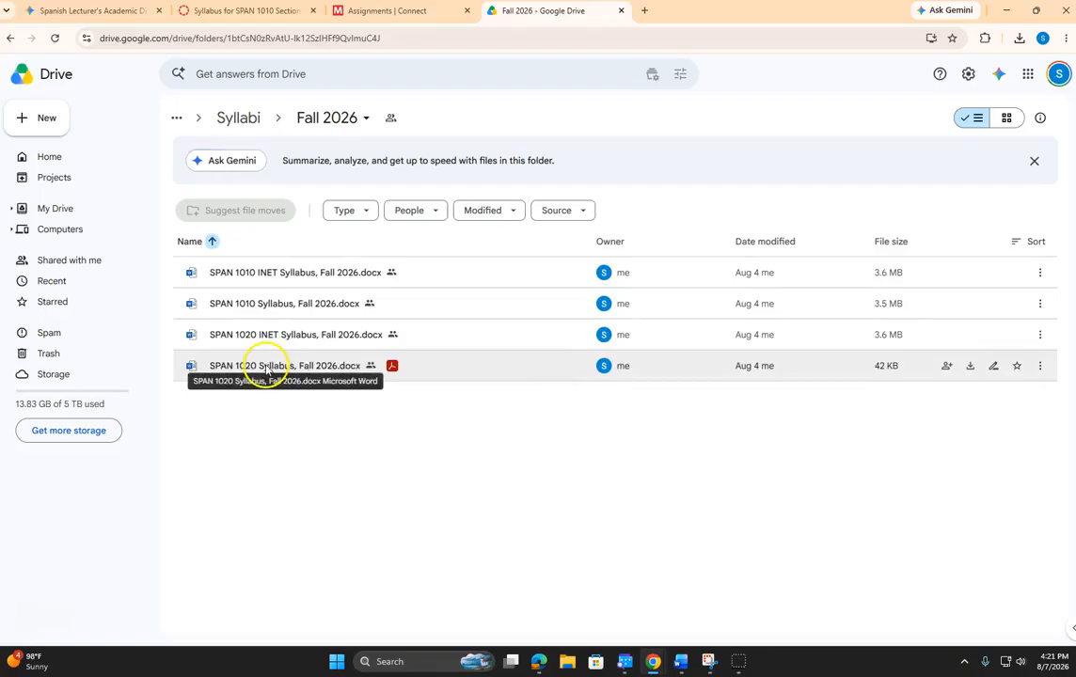
double_click(254, 278)
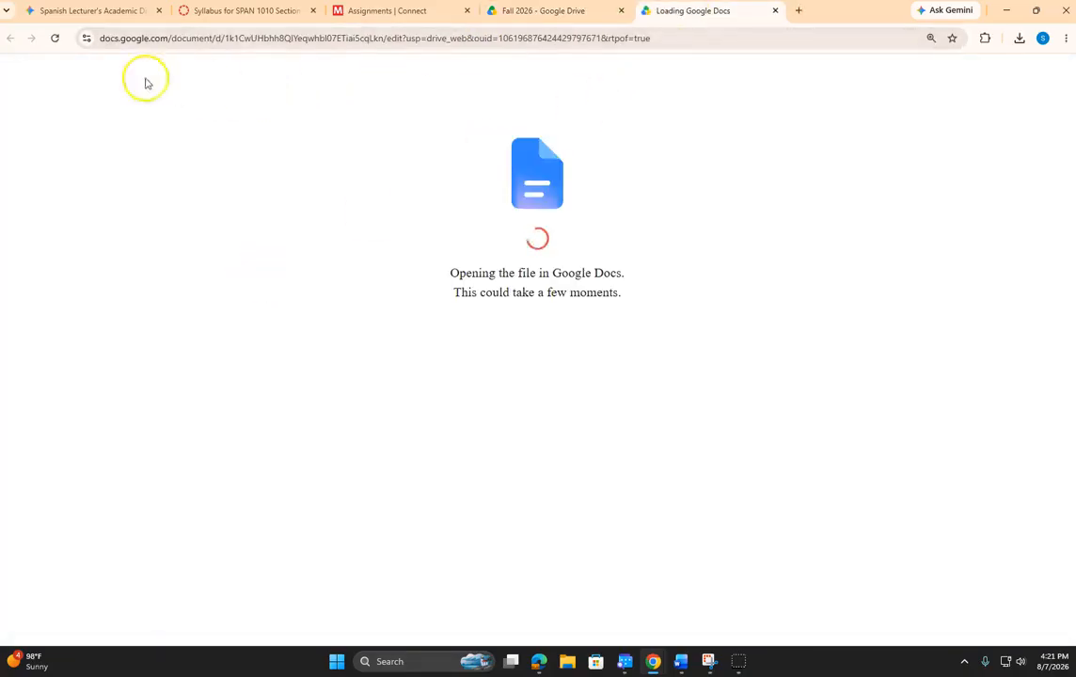
- Download the SPAN 1010 INET syllabus as a Word document and open the downloaded copy
left_click(52, 91)
mouse_move(96, 286)
left_click(345, 297)
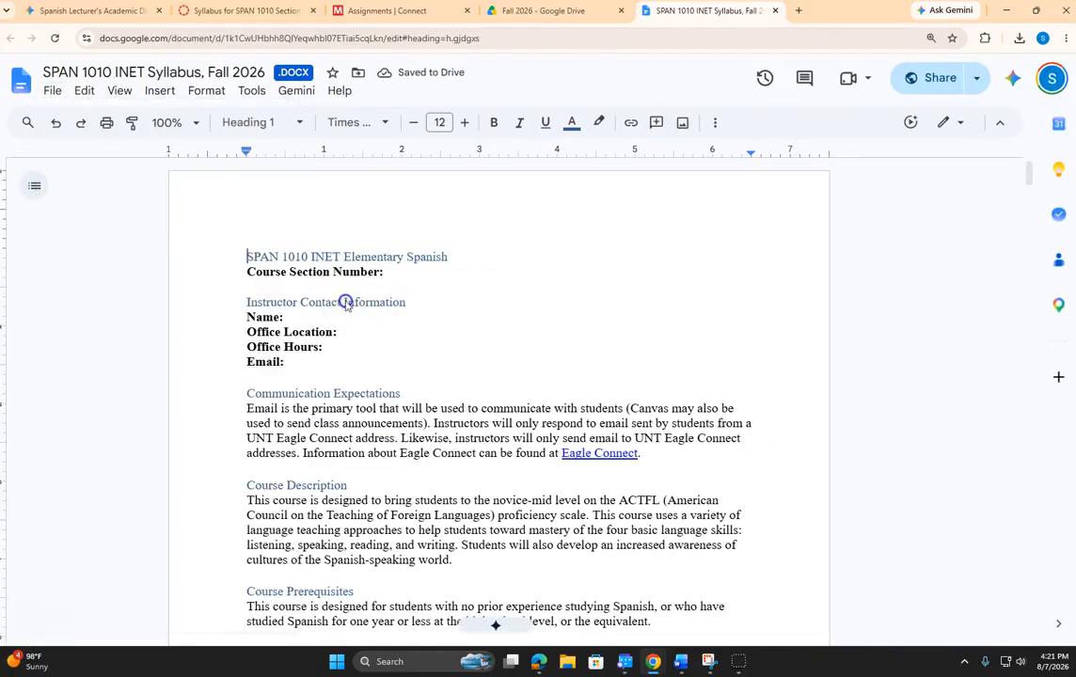
left_click(1020, 38)
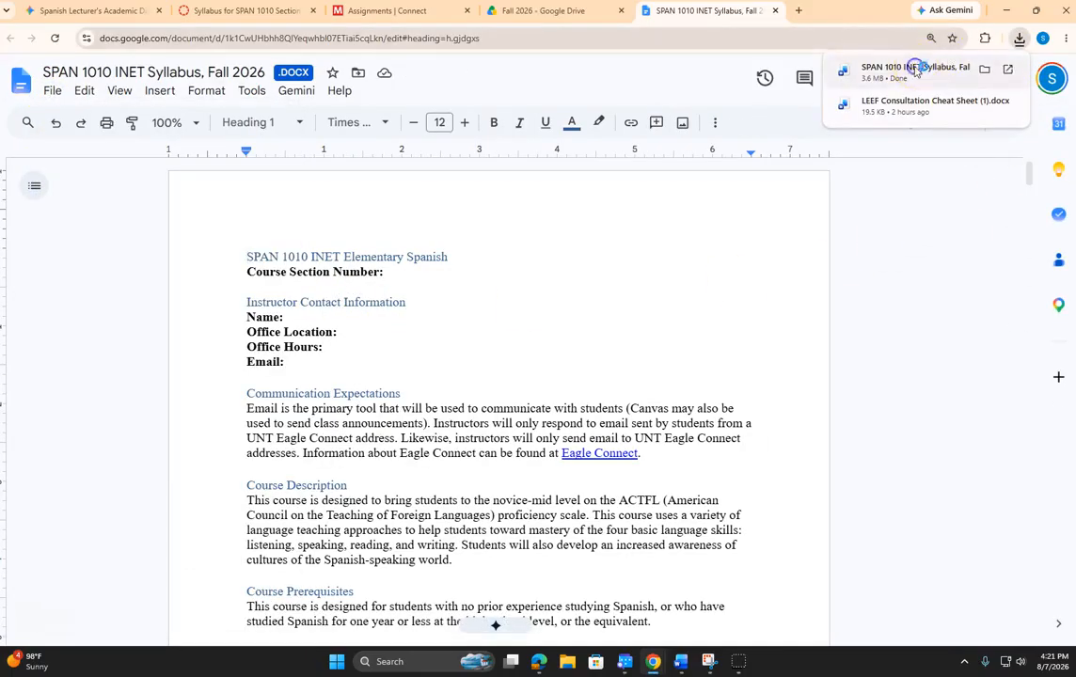
left_click(916, 70)
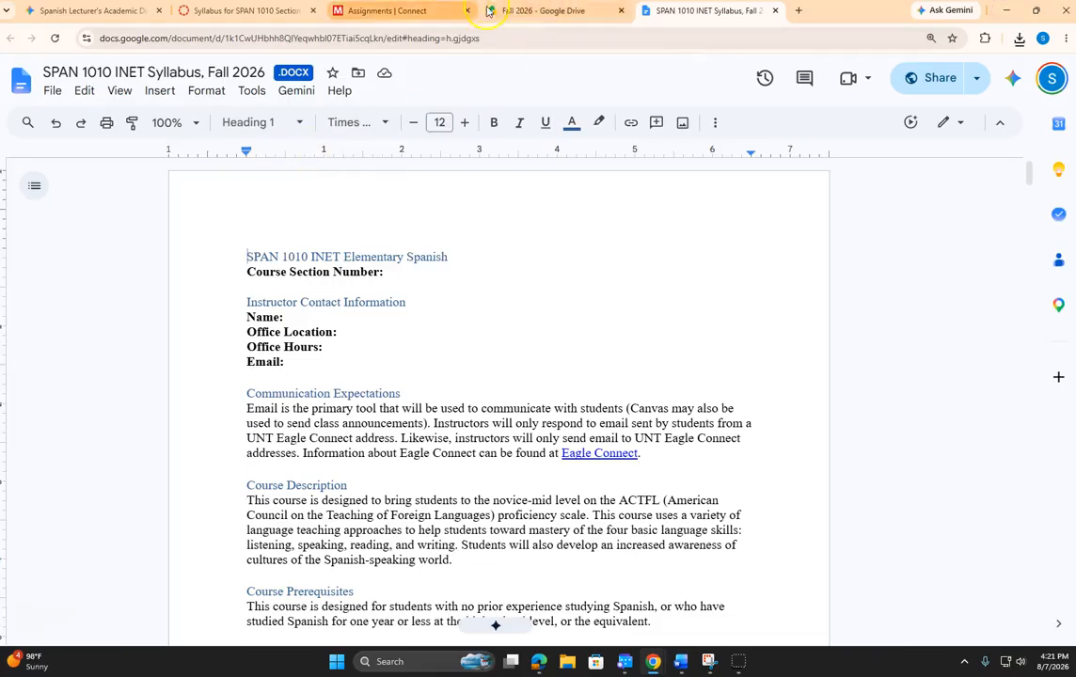
- Back in Canvas, link the text "course syllabus" to the uploaded document "SPAN 1010 INET Syllabus, Fall 2026" and save the syllabus page
left_click(273, 10)
left_click_drag(432, 417, 409, 417)
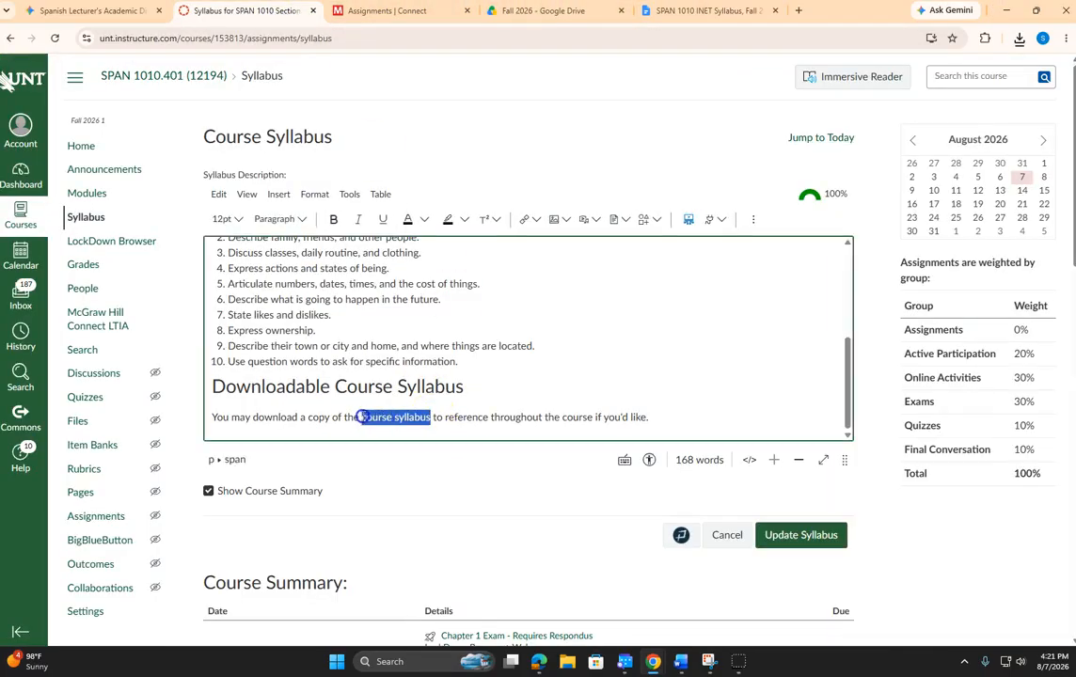
left_click(563, 220)
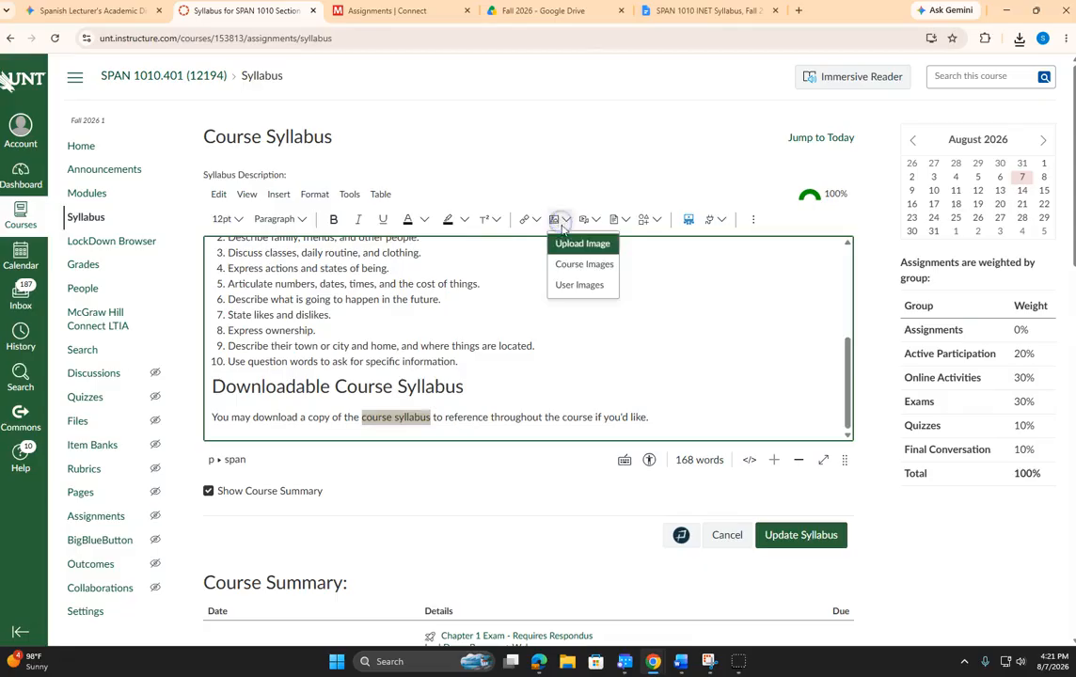
left_click(613, 219)
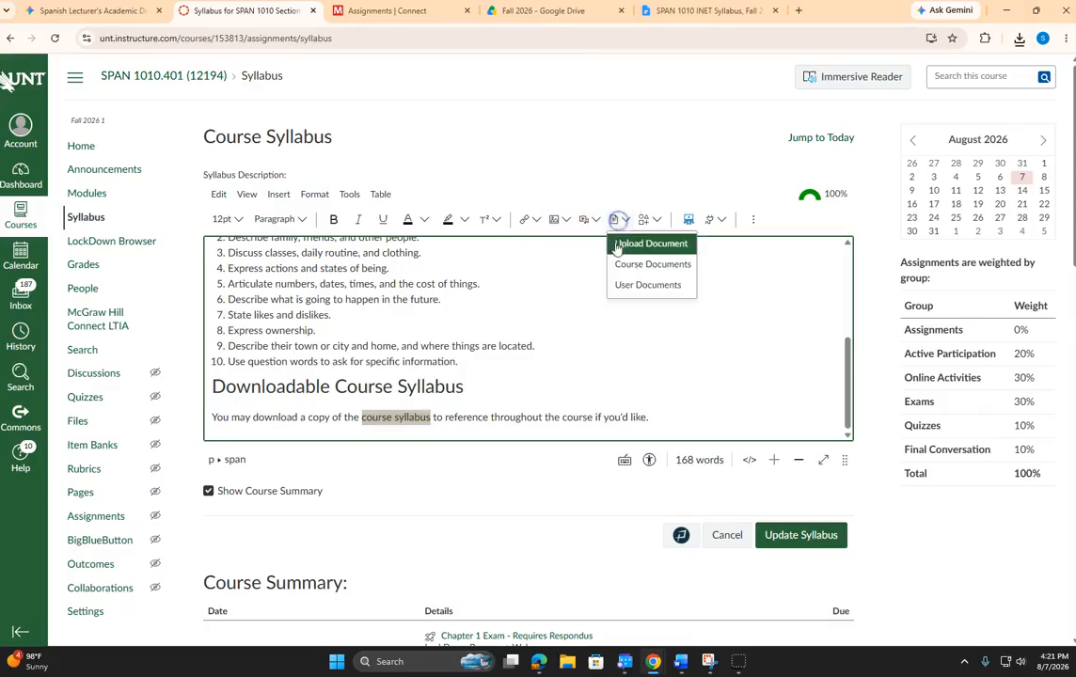
left_click(625, 244)
left_click(458, 301)
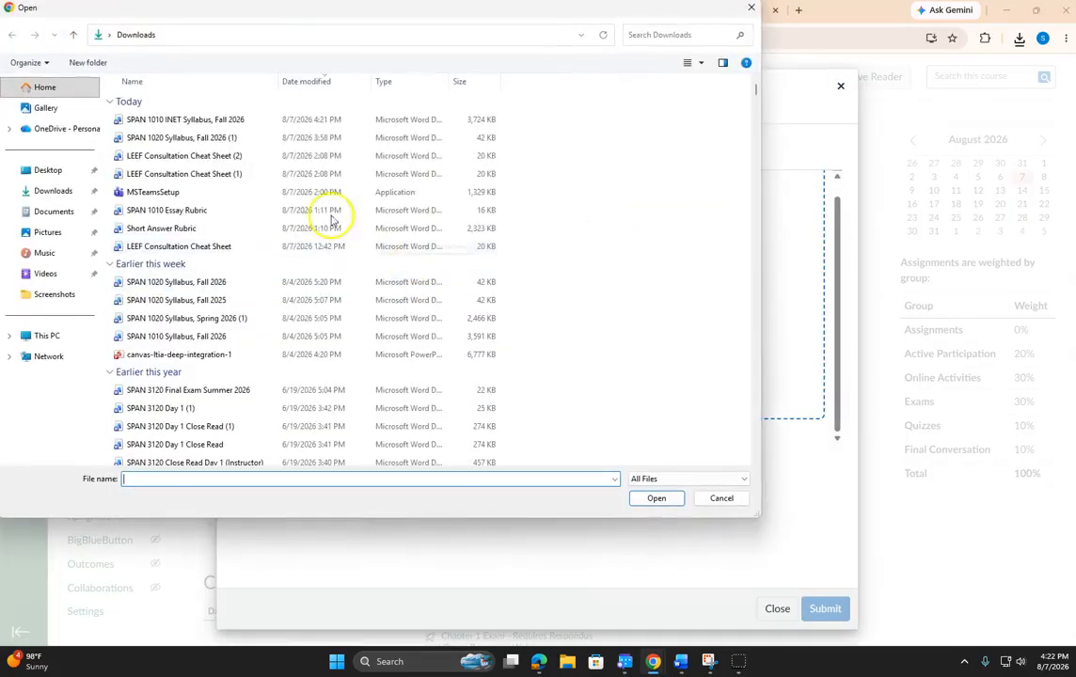
left_click(178, 123)
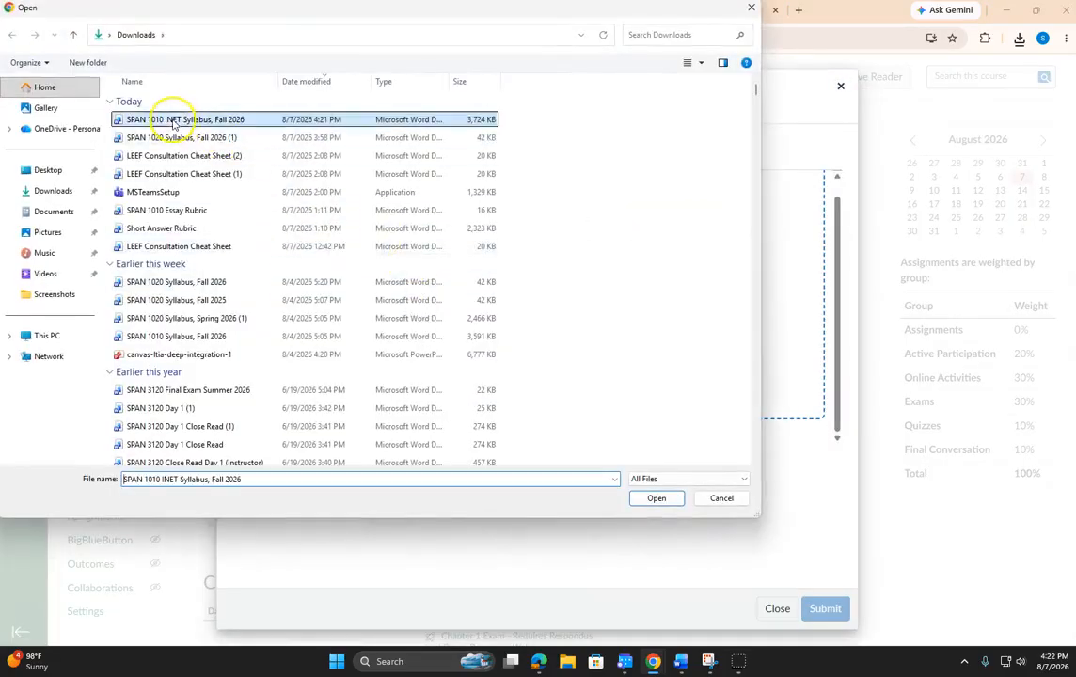
left_click(655, 500)
left_click(821, 609)
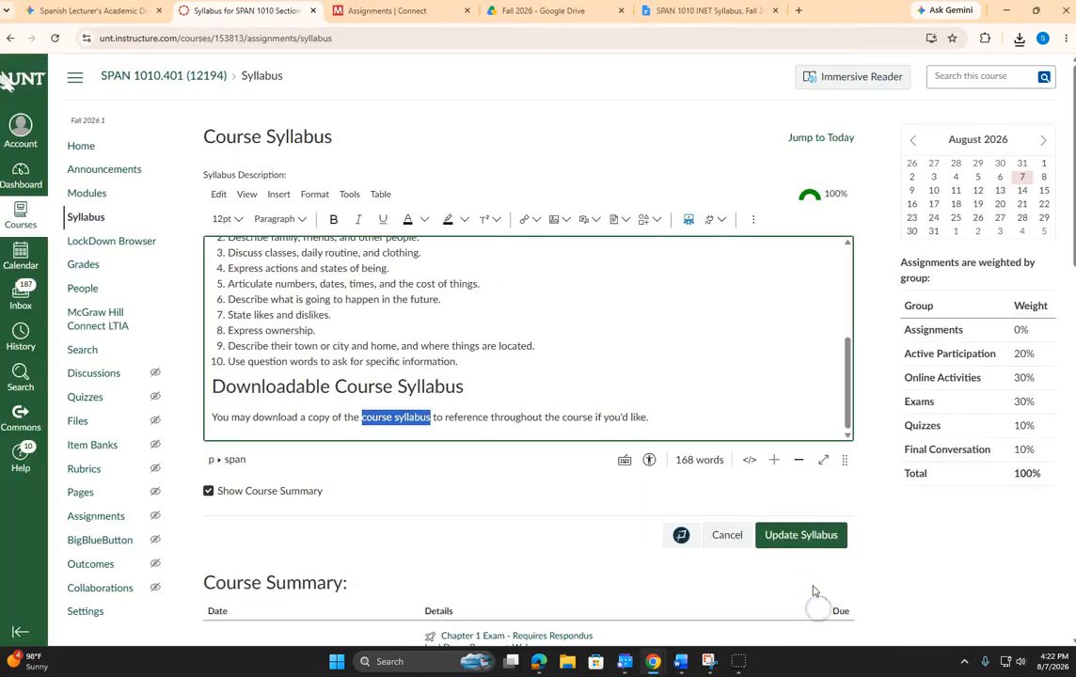
left_click(800, 535)
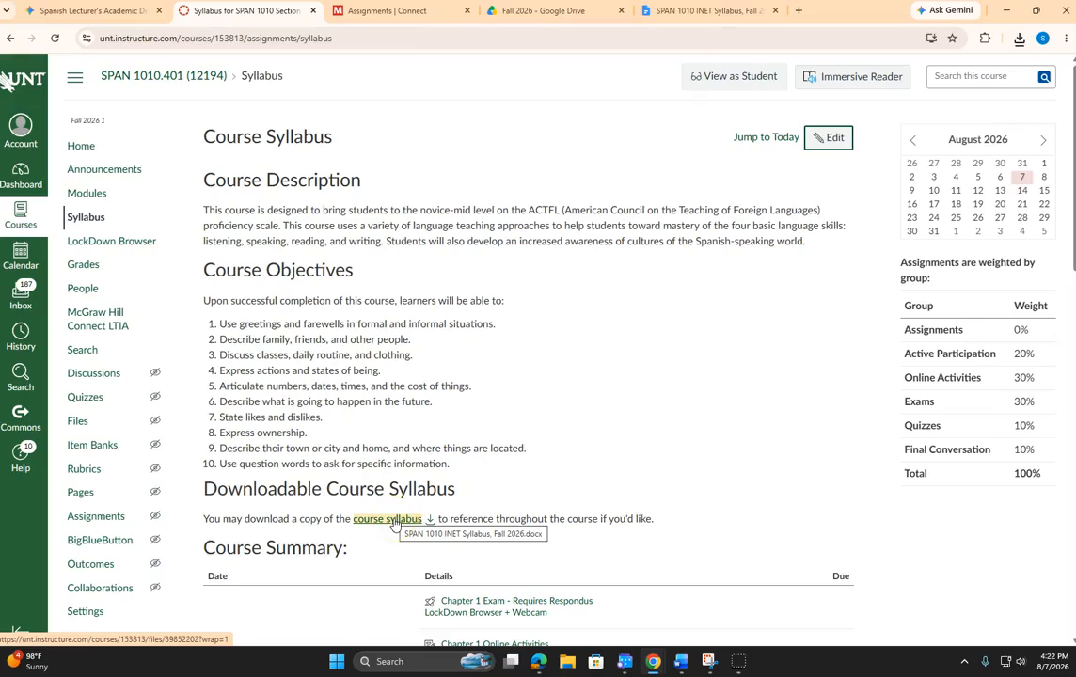
- Reopen the syllabus page for editing and remove the highlight colour from the "course syllabus" link
left_click(831, 137)
scroll(403, 395, "down", 5)
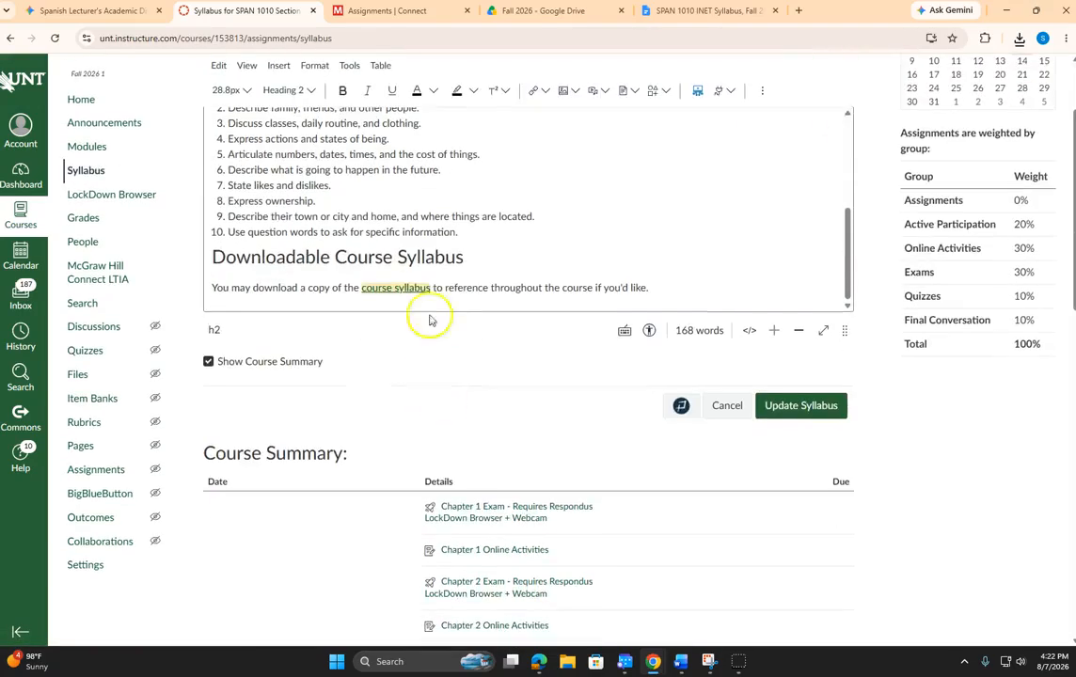
left_click(425, 289)
left_click_drag(375, 287, 361, 288)
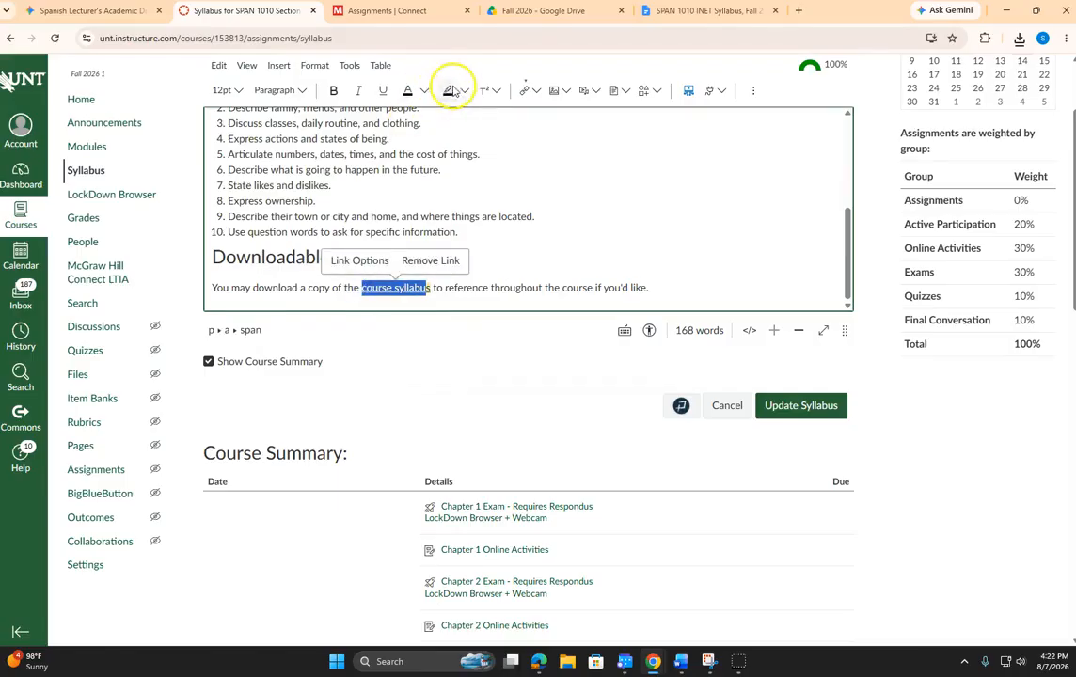
left_click(466, 91)
left_click(447, 172)
left_click(567, 216)
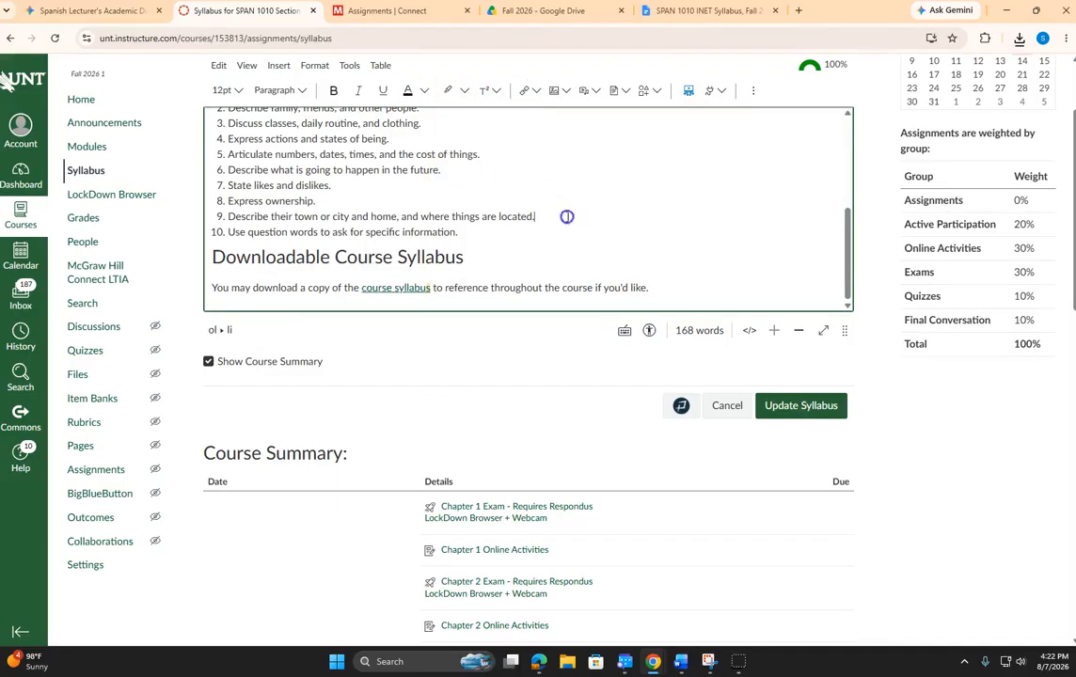
- Apply the link options for the "course syllabus" link with the text "course syllabus" and save the syllabus page
left_click(415, 289)
left_click(359, 261)
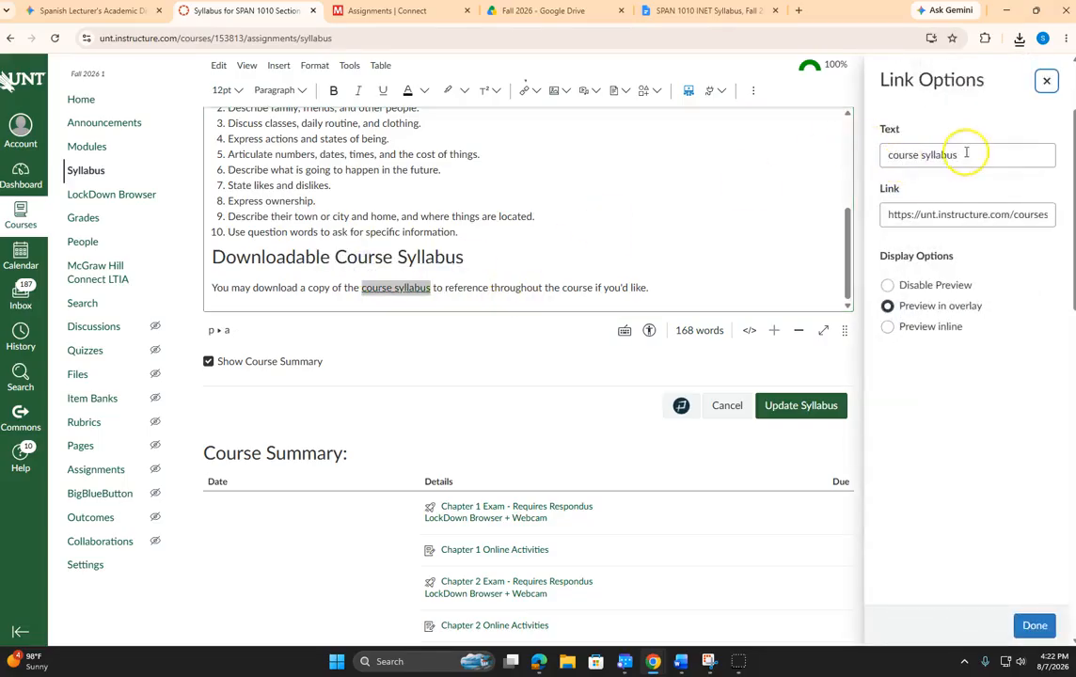
left_click_drag(1003, 153, 809, 154)
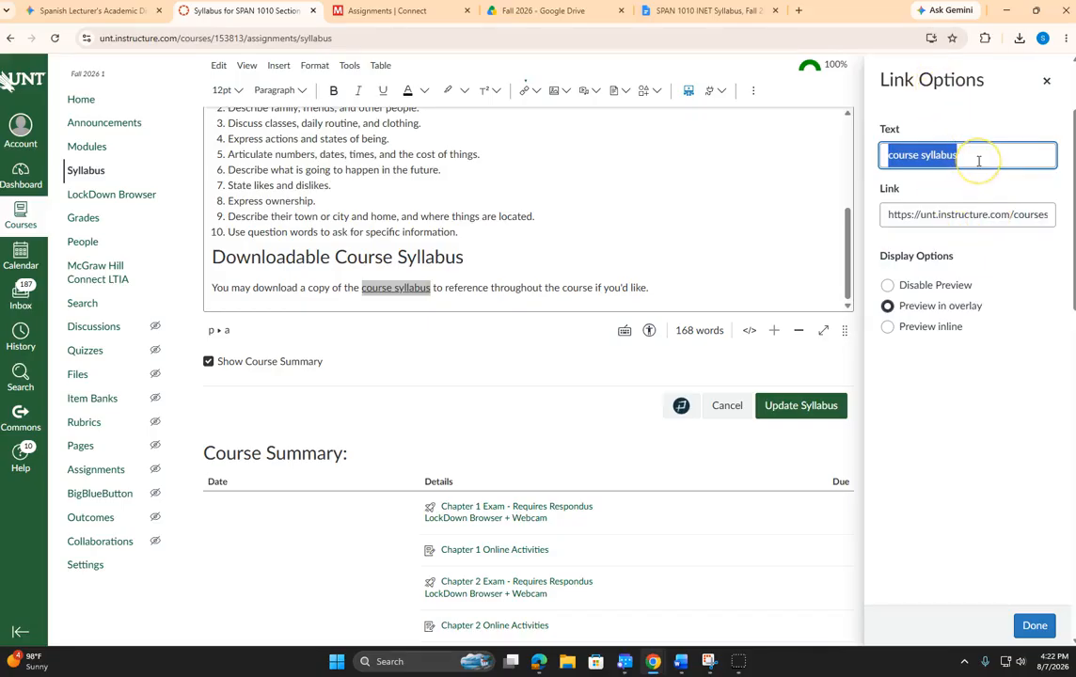
left_click(1036, 628)
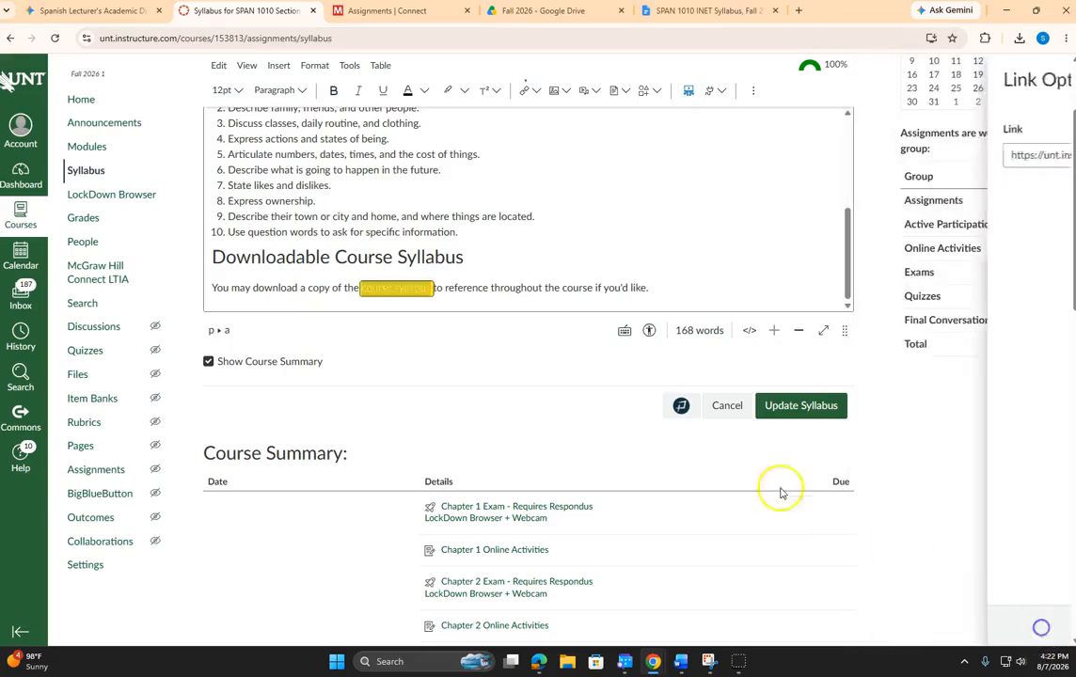
left_click(782, 409)
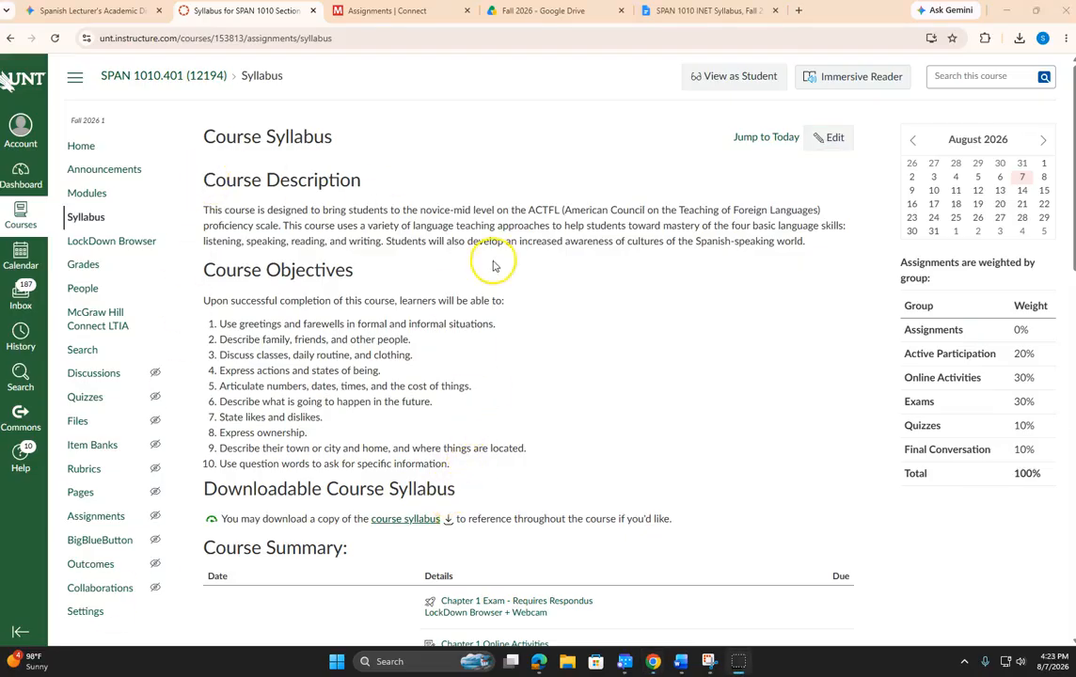
- Open the course's LockDown Browser dashboard to activate the copied exam settings and dismiss the message
left_click(89, 244)
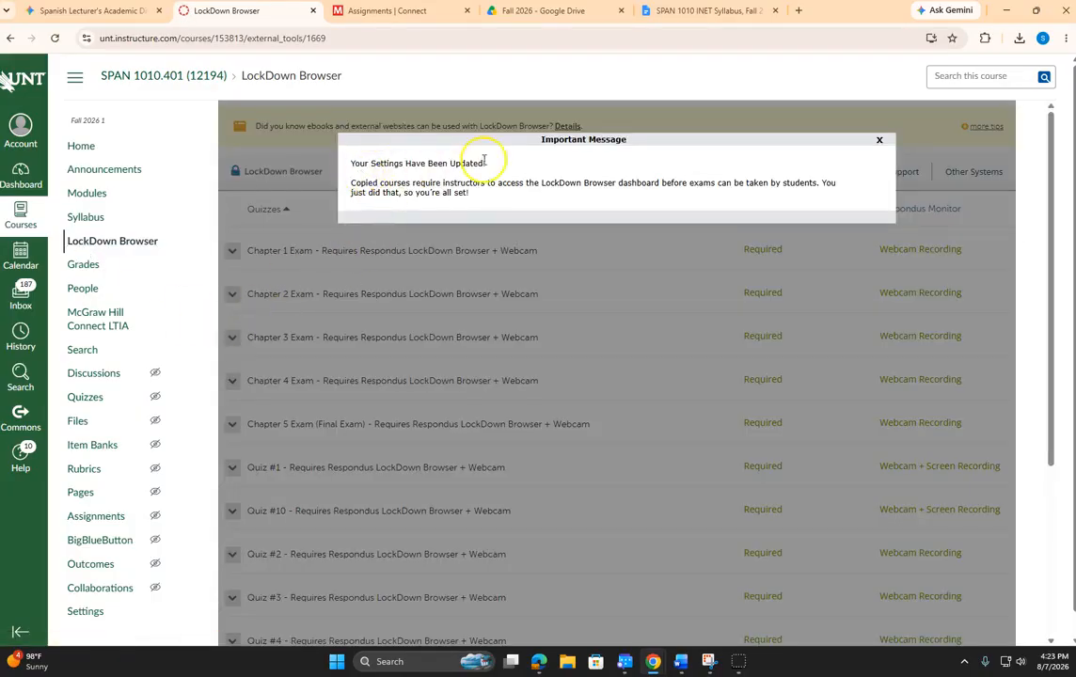
left_click(880, 139)
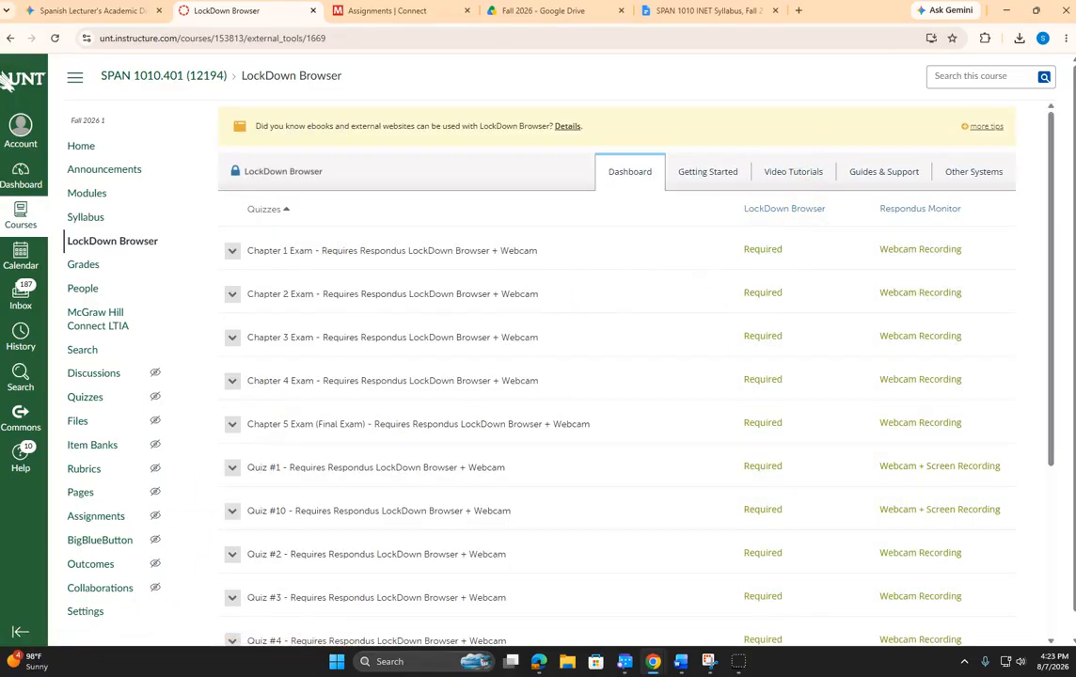
- Open the "Course Introduction (EDITS REQUIRED)" page for editing and delete the highlighted "course syllabus" text under Downloadable Course Syllabus
left_click(75, 196)
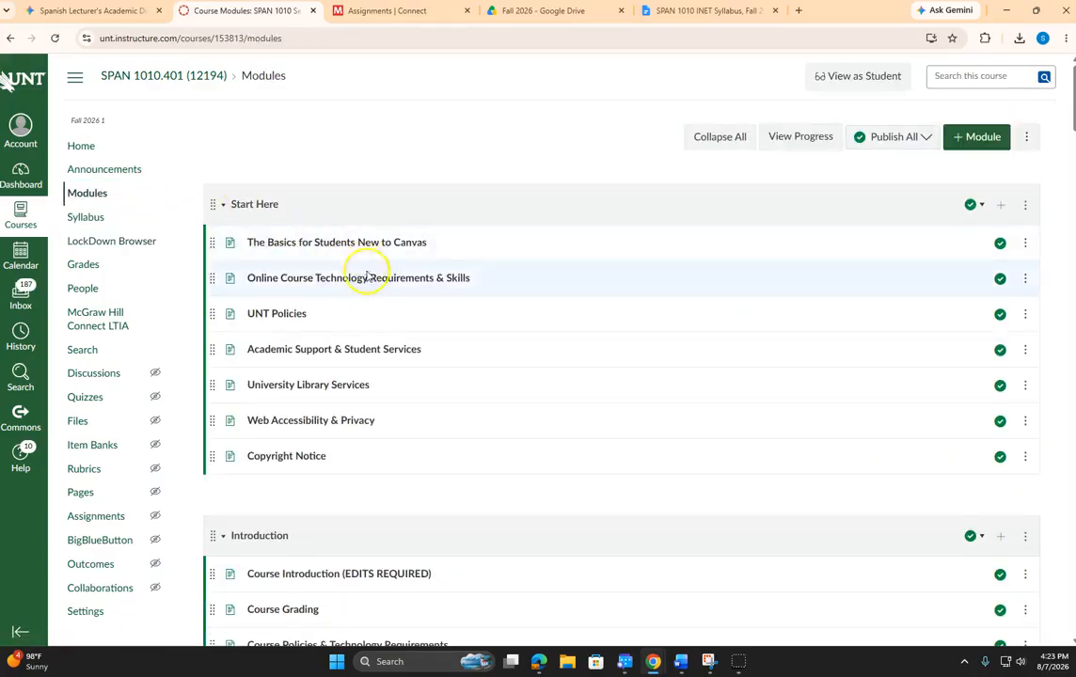
scroll(369, 282, "down", 5)
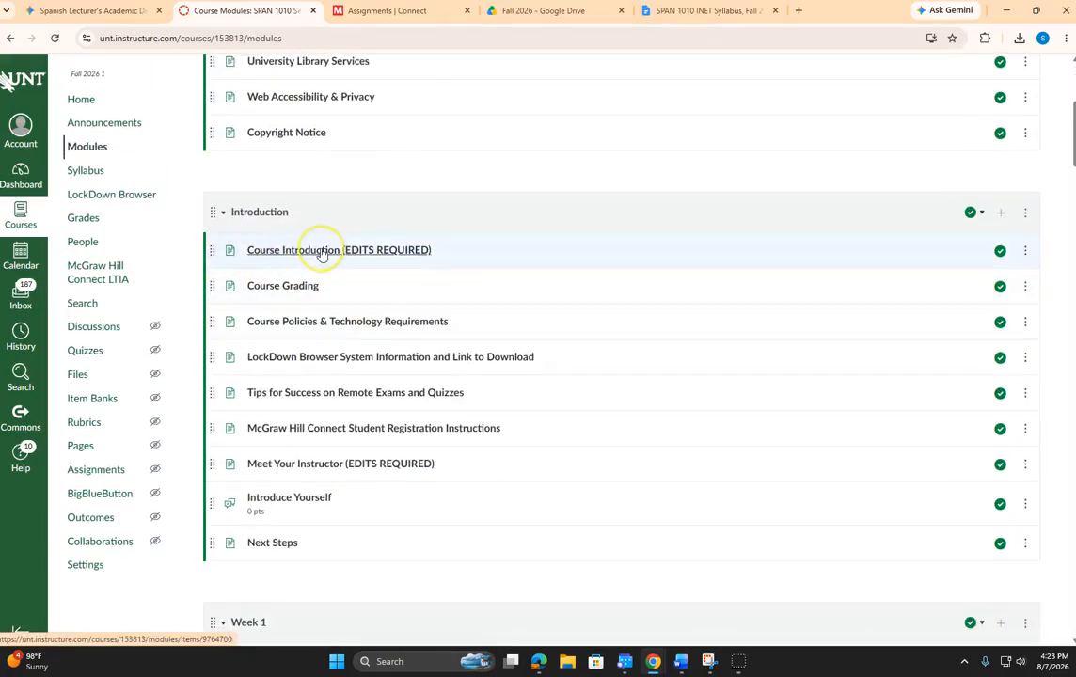
left_click(321, 252)
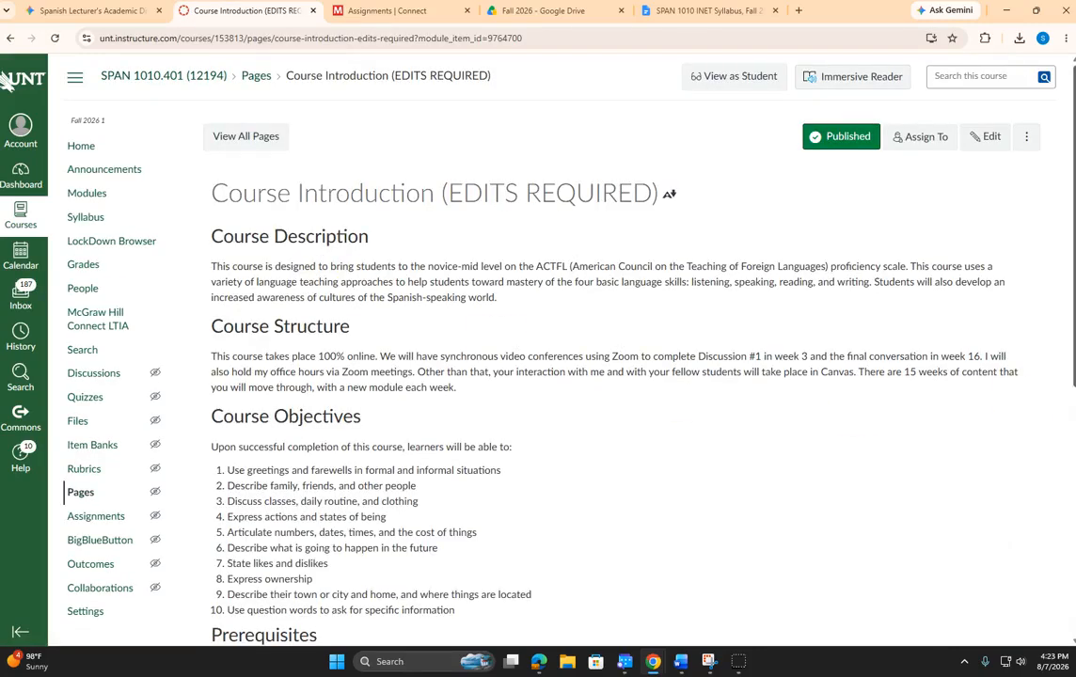
left_click(990, 141)
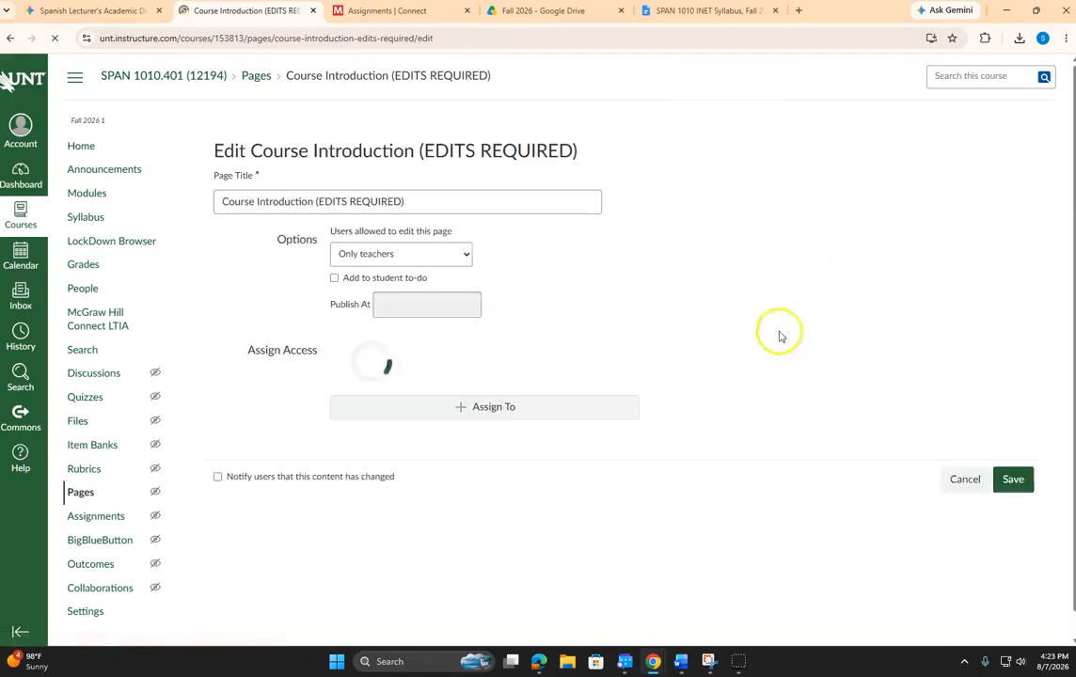
scroll(513, 372, "down", 5)
scroll(515, 367, "down", 3)
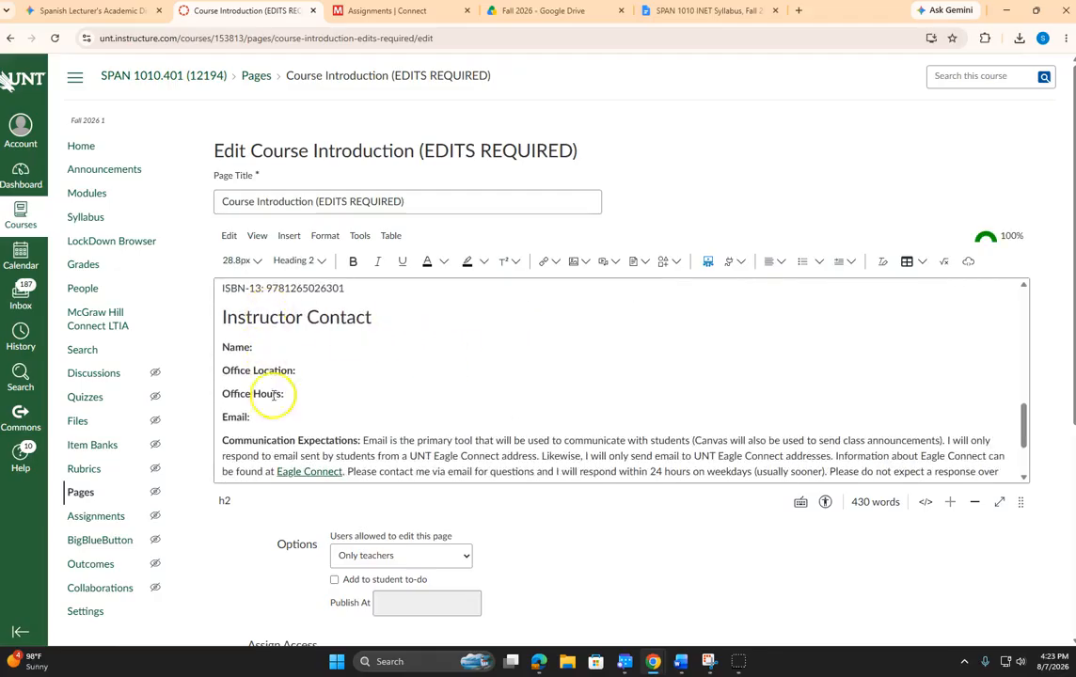
scroll(420, 380, "down", 1)
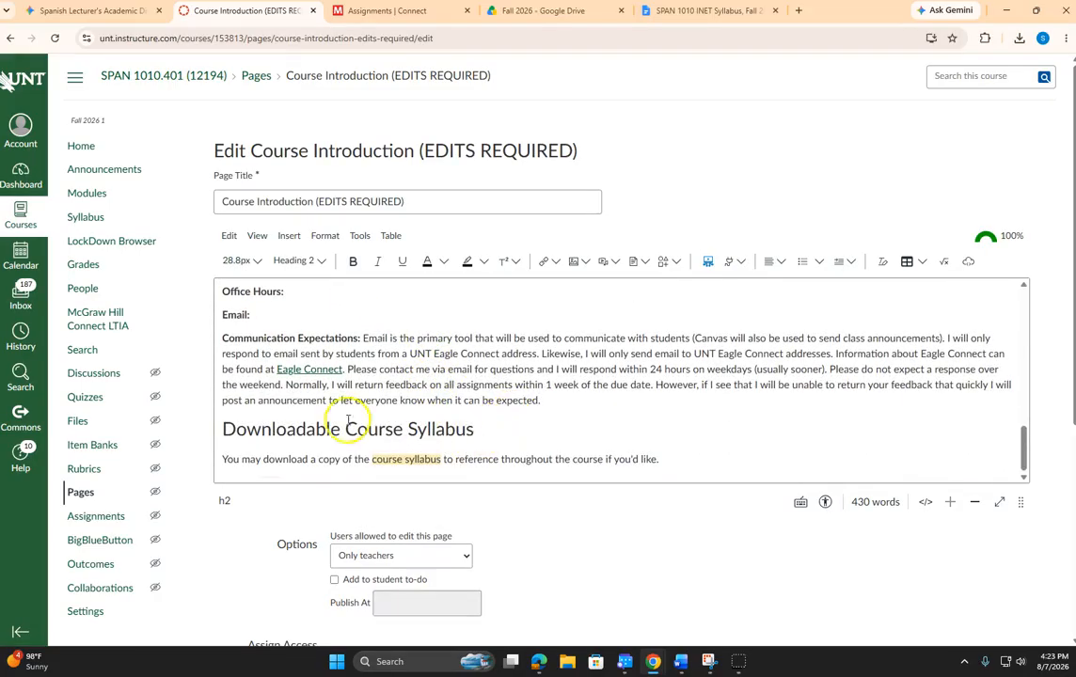
left_click(442, 459)
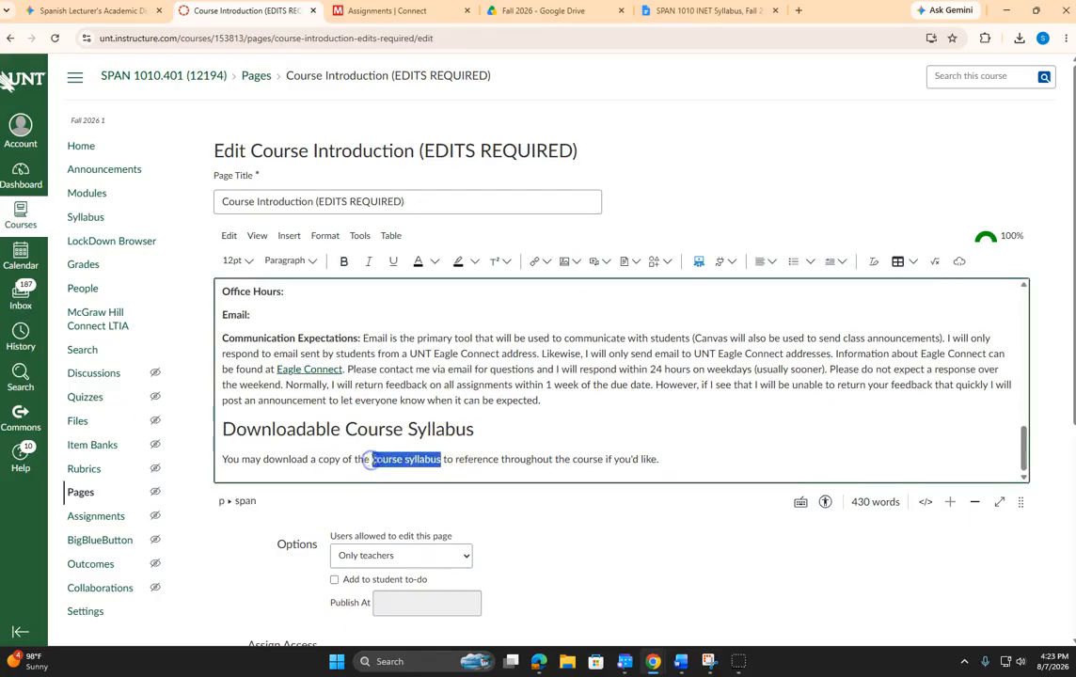
key("Delete")
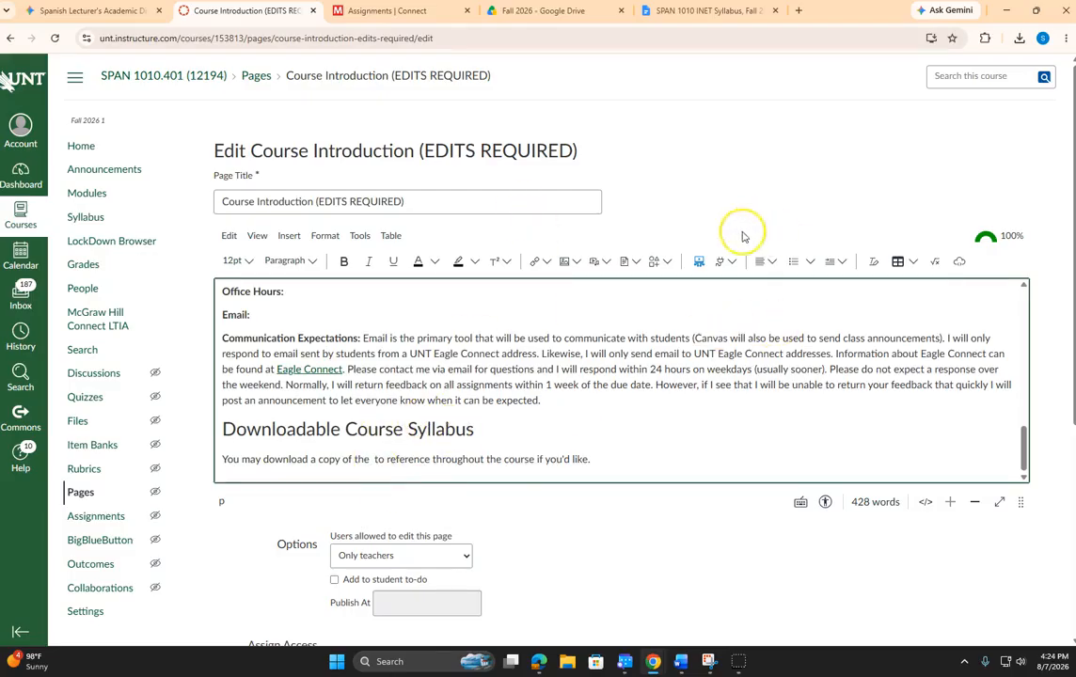
- Upload the document "SPAN 1010 INET Syllabus, Fall 2026" from Downloads into the gap in the Downloadable Course Syllabus sentence
left_click(635, 264)
left_click(623, 285)
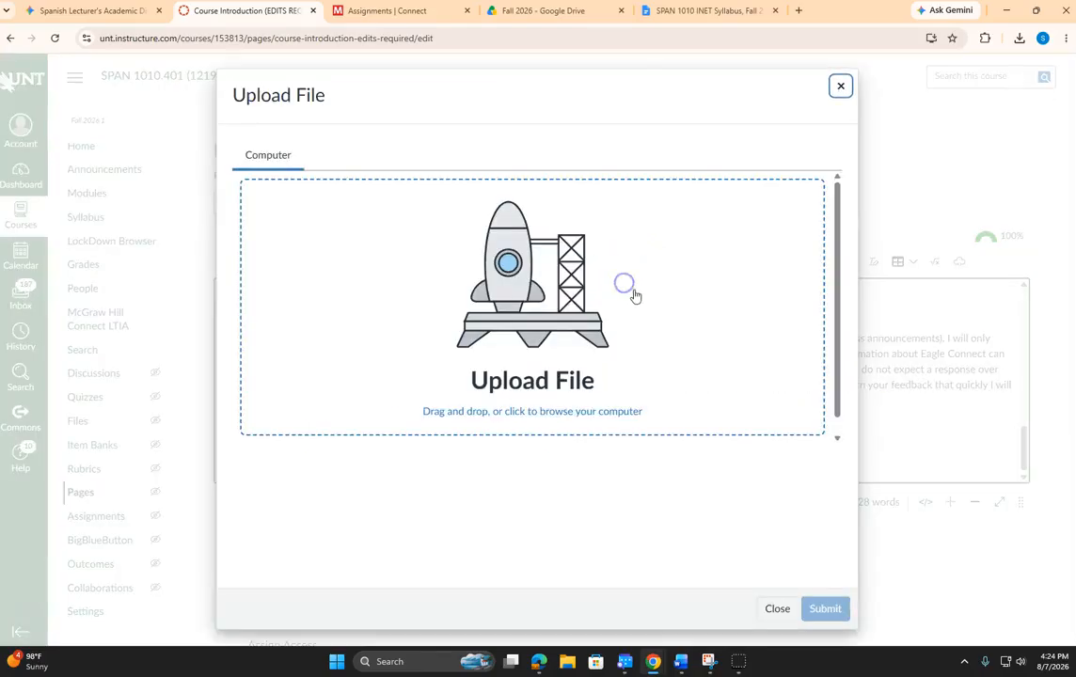
left_click(361, 280)
left_click(213, 120)
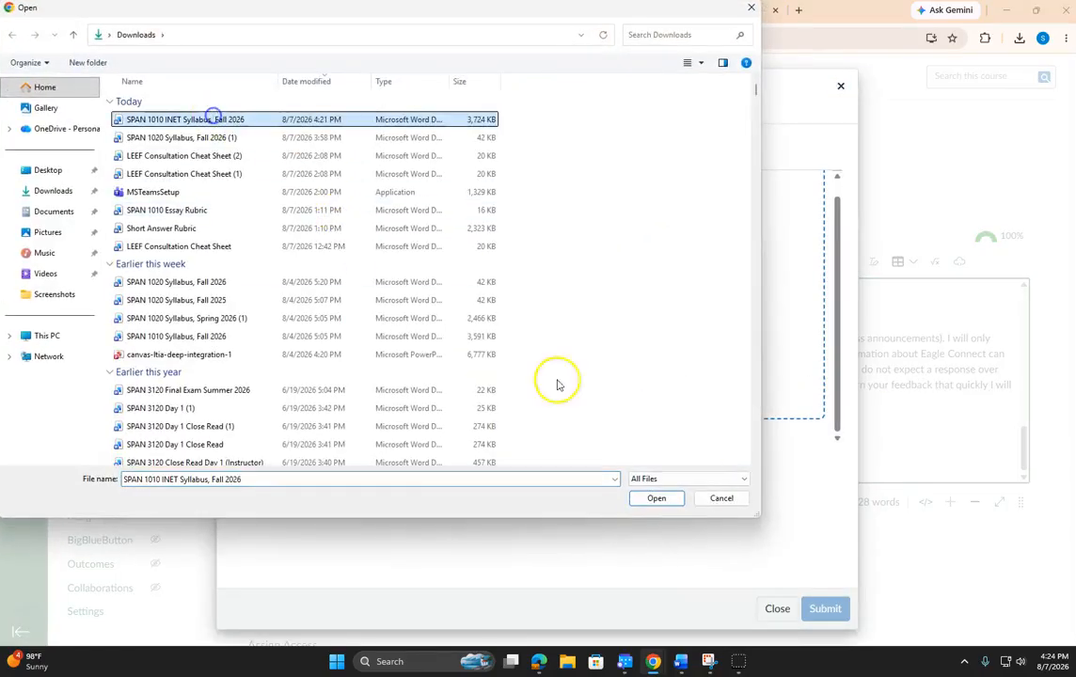
left_click(671, 501)
left_click(837, 616)
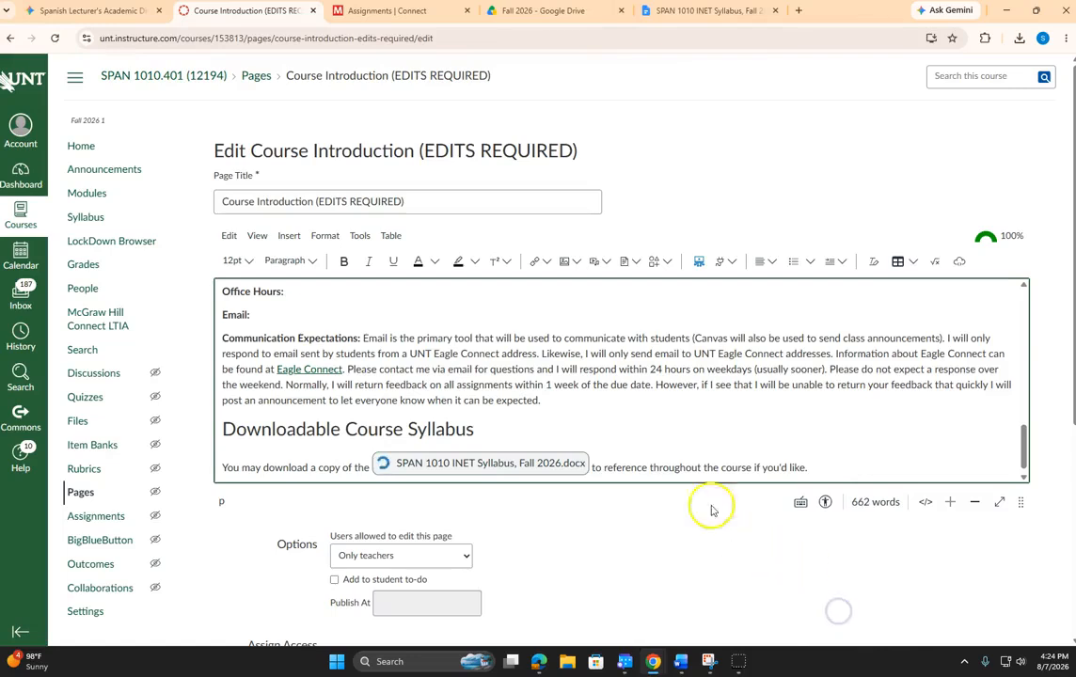
- Change the uploaded document's link text to "course syllabus" and save the Course Introduction page
scroll(410, 468, "down", 2)
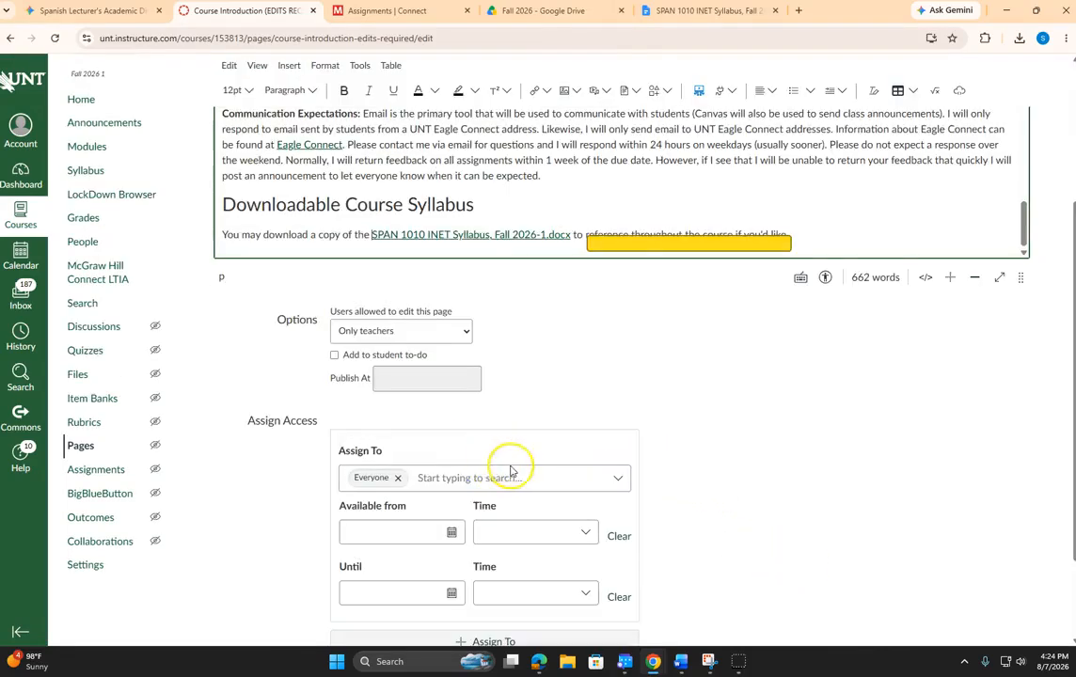
left_click(489, 239)
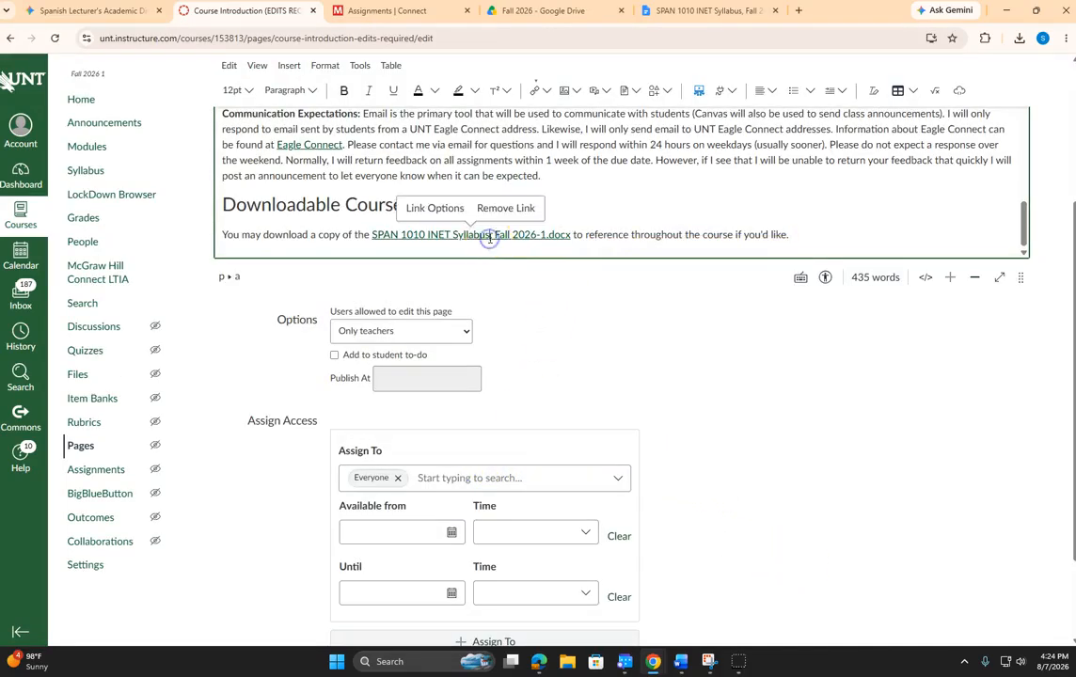
left_click(435, 208)
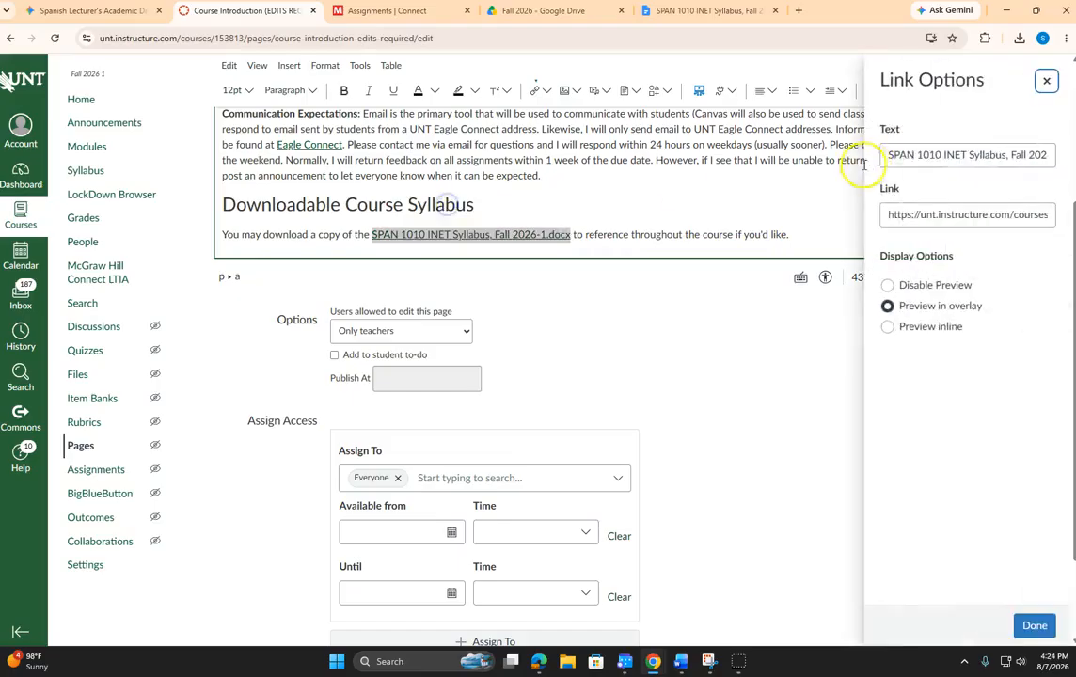
triple_click(894, 155)
key("BackSpace")
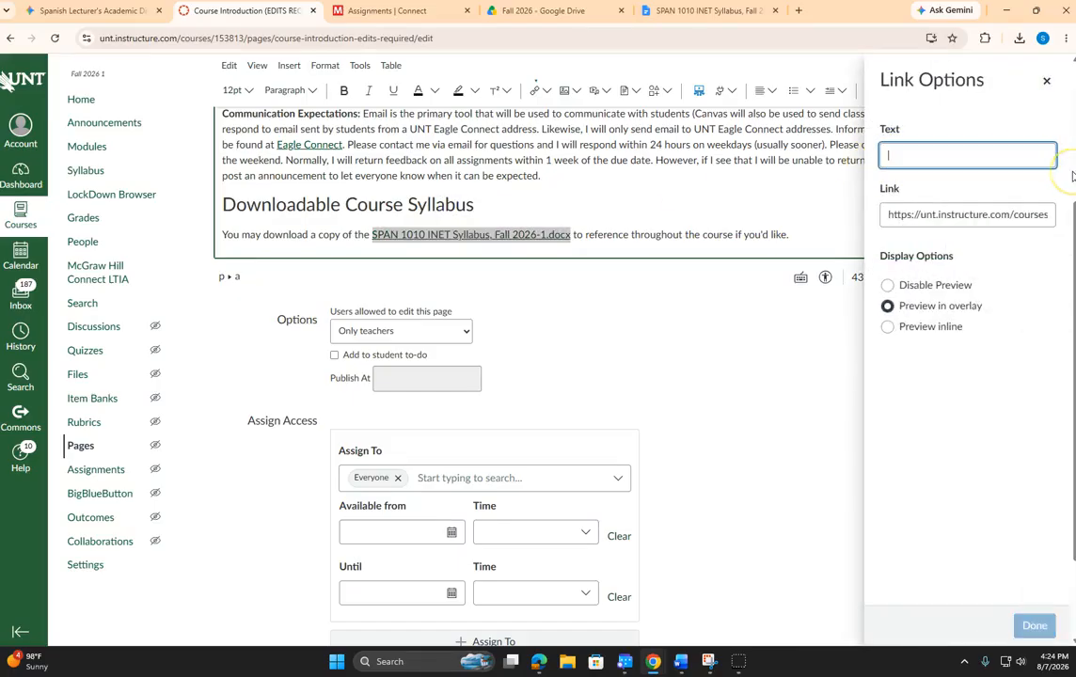
type("course s")
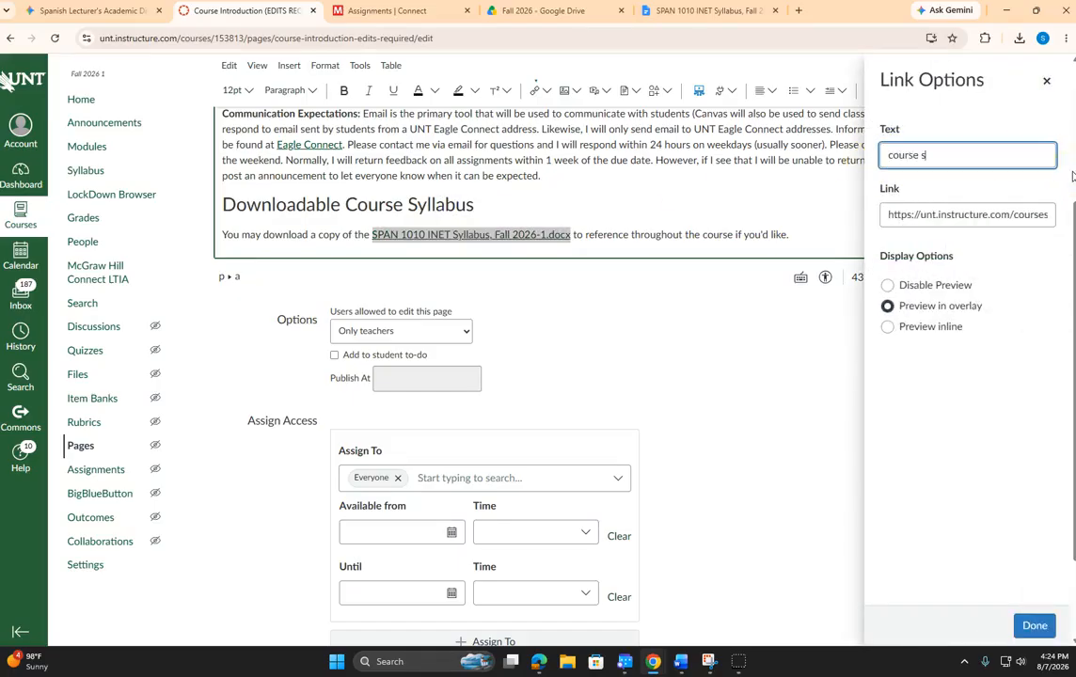
type("yllabus")
left_click(1035, 626)
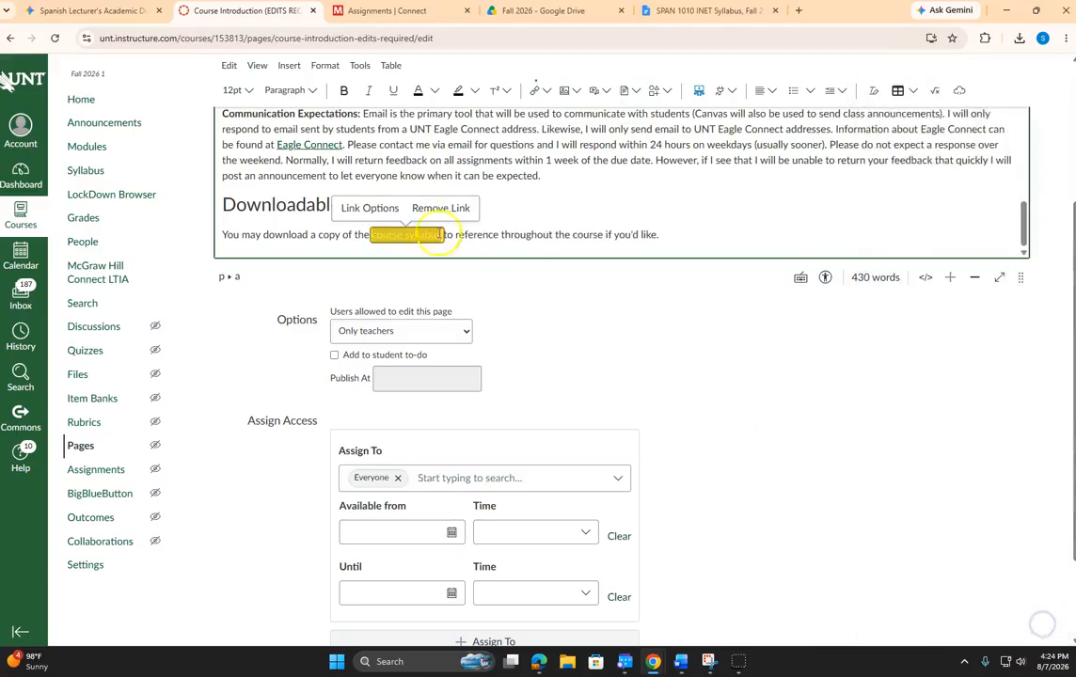
scroll(696, 237, "up", 5)
scroll(628, 193, "up", 5)
scroll(699, 349, "down", 10)
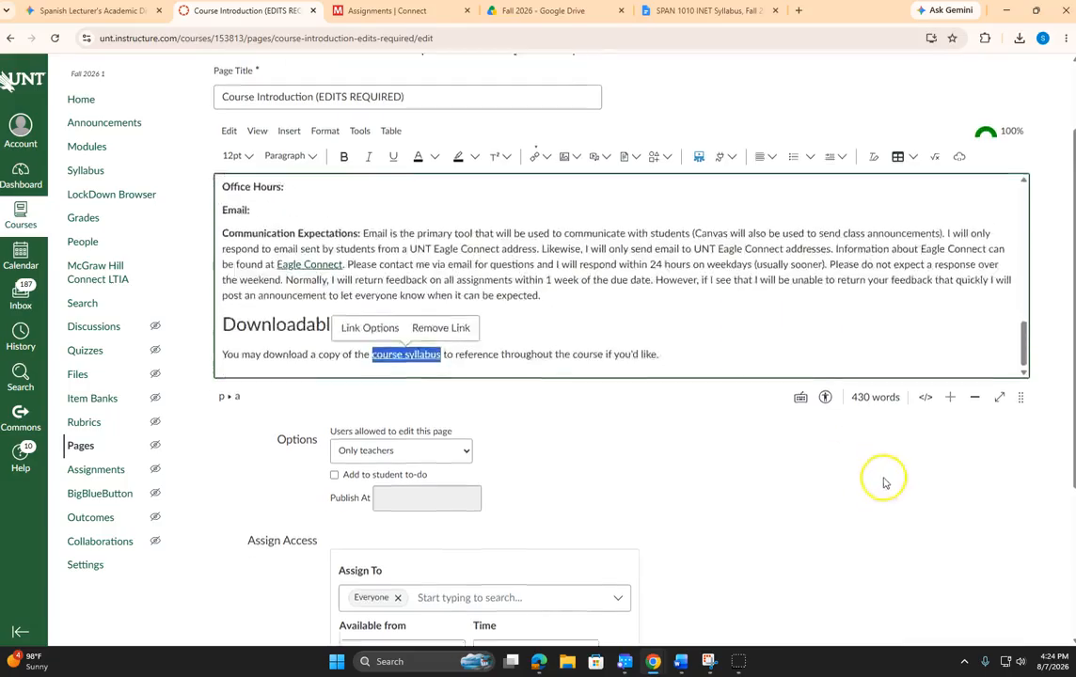
scroll(894, 487, "down", 3)
left_click(1021, 590)
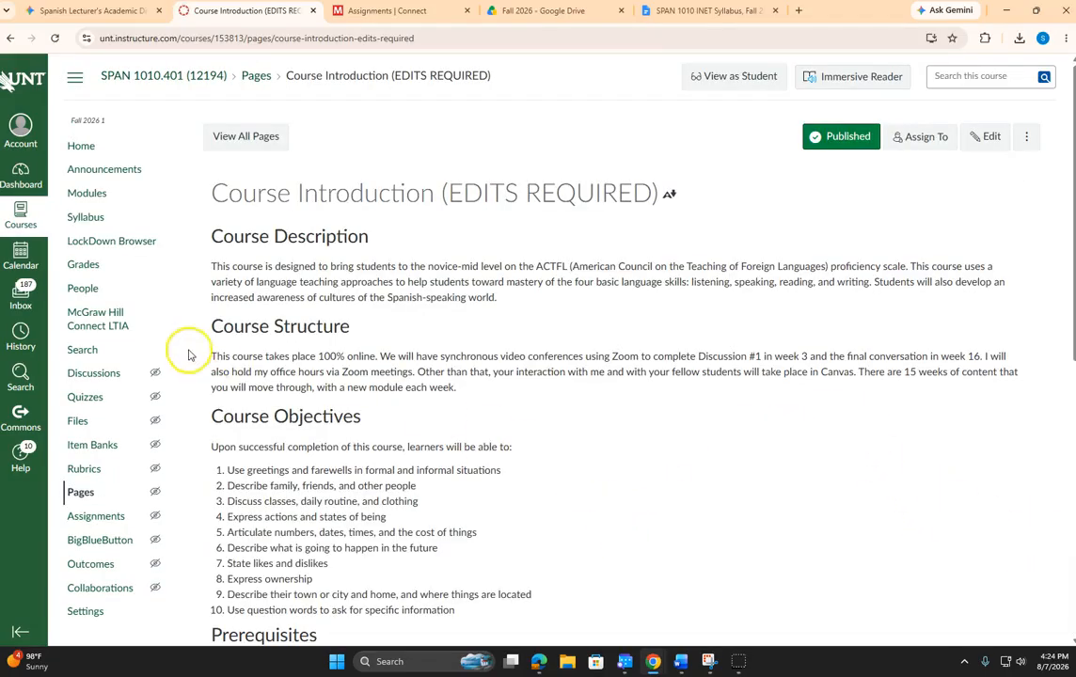
- Open the "Meet Your Instructor (EDITS REQUIRED)" page from the Introduction module to review its placeholder content
left_click(88, 195)
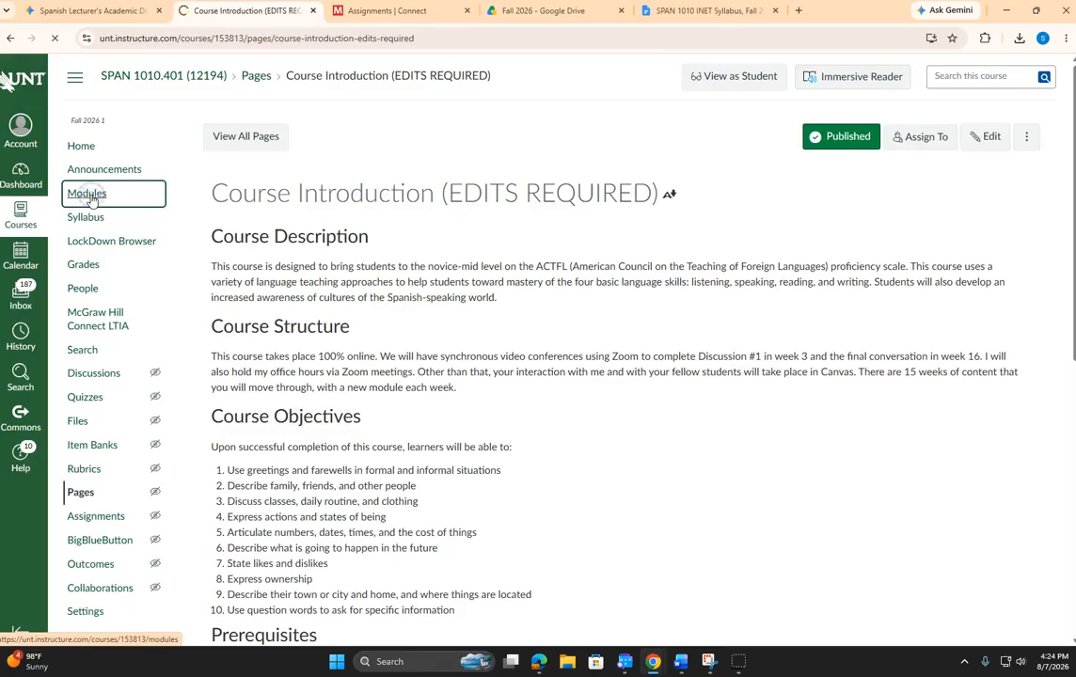
scroll(379, 348, "down", 4)
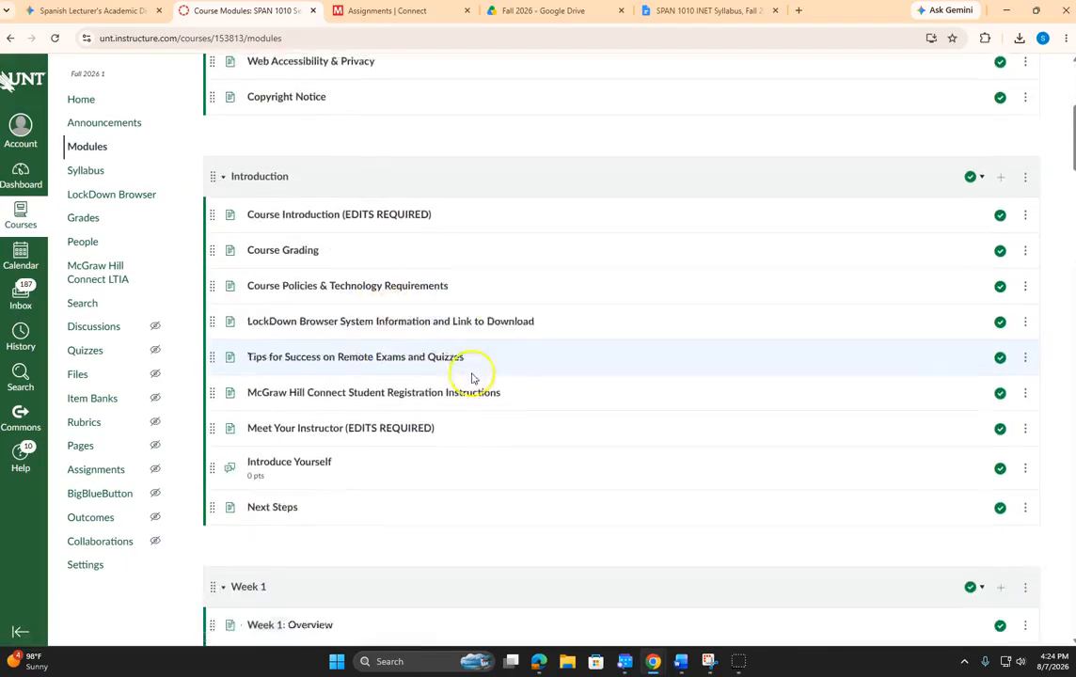
scroll(474, 386, "down", 1)
left_click(291, 400)
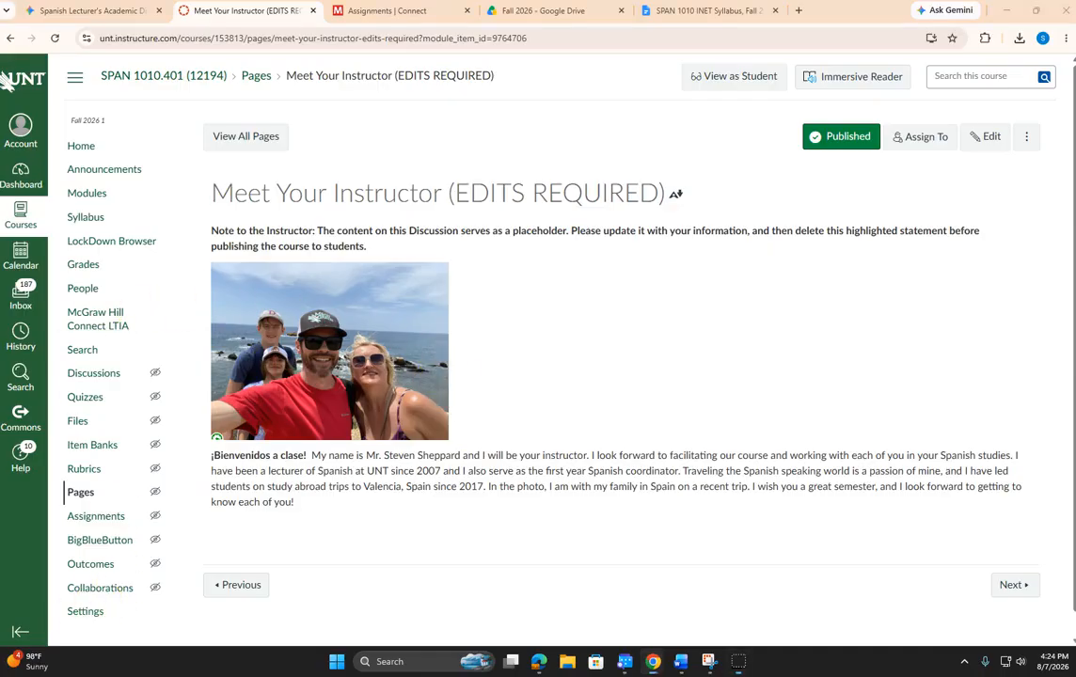
- Pair the Canvas course with the existing McGraw Hill Connect section "SPAN 1010 INET Fall 2026" and return to Canvas
left_click(97, 320)
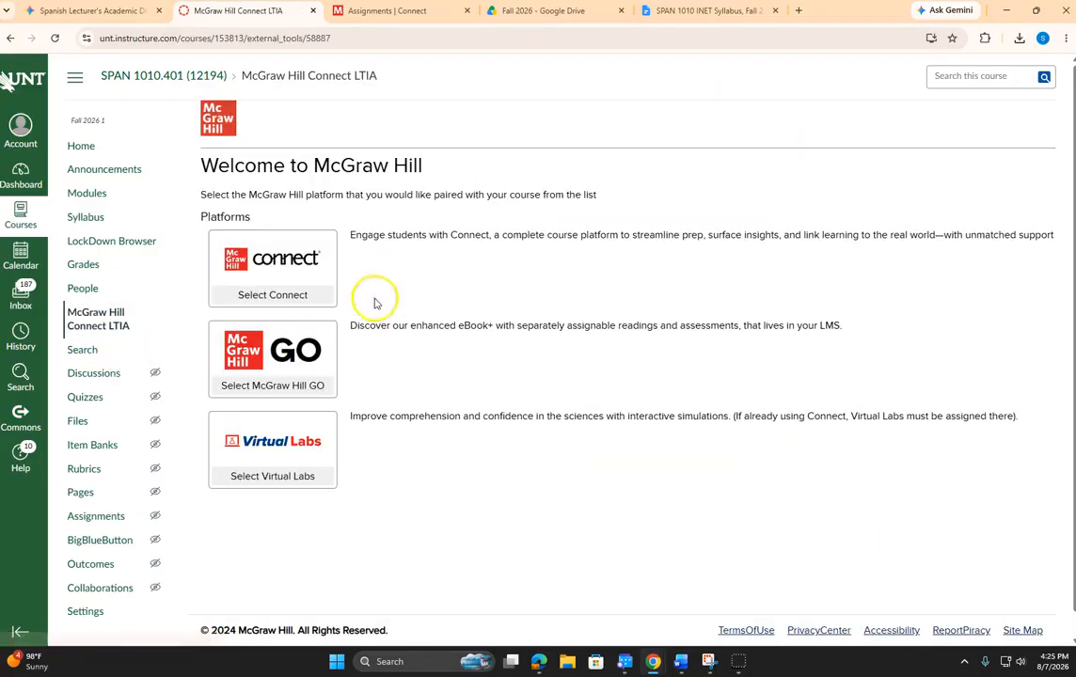
left_click(271, 266)
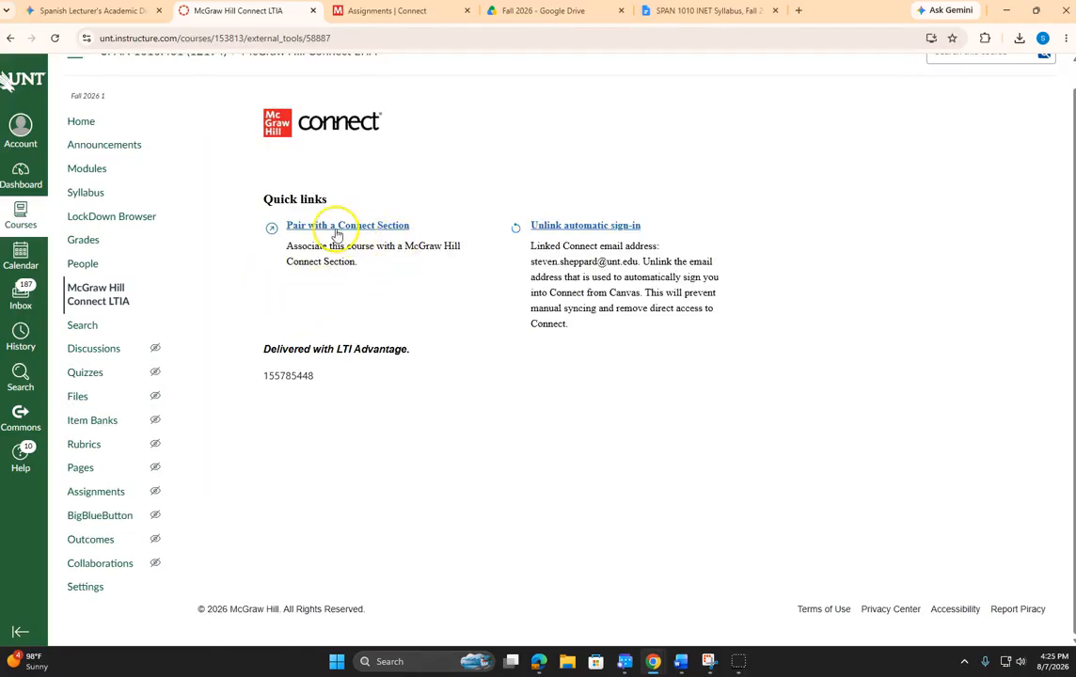
left_click(337, 233)
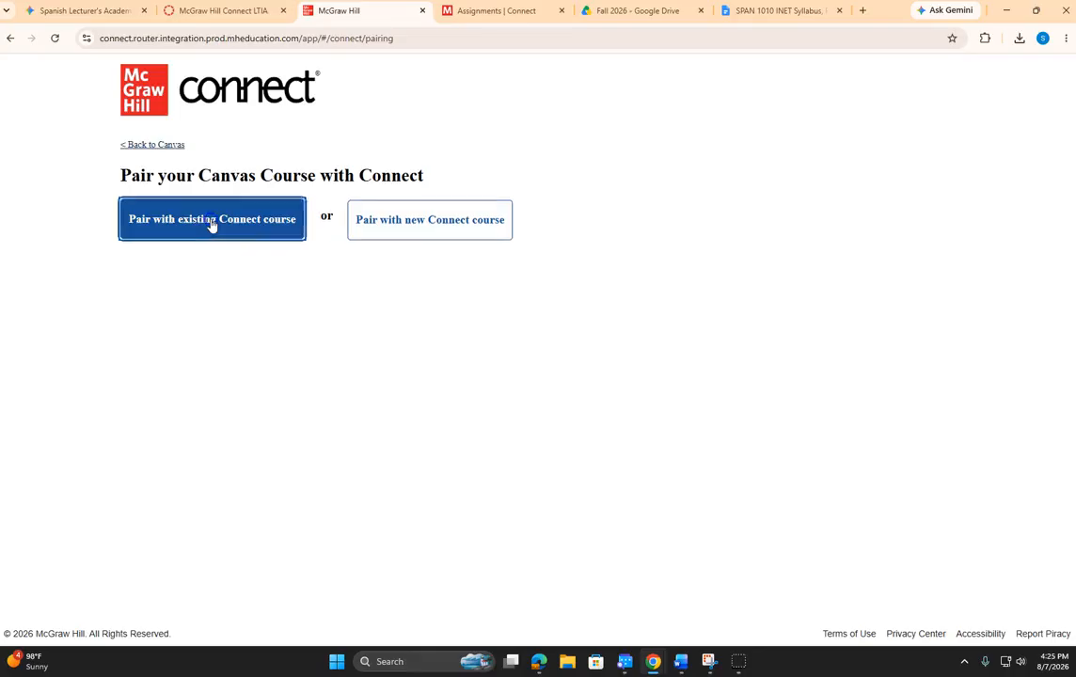
left_click(212, 224)
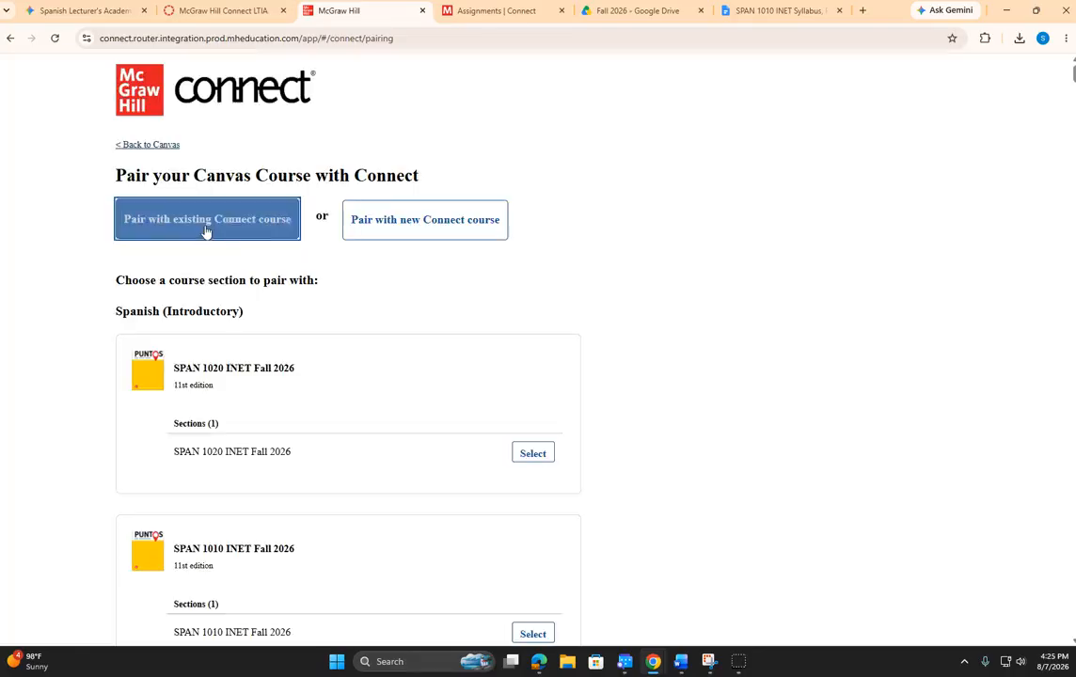
scroll(249, 356, "down", 3)
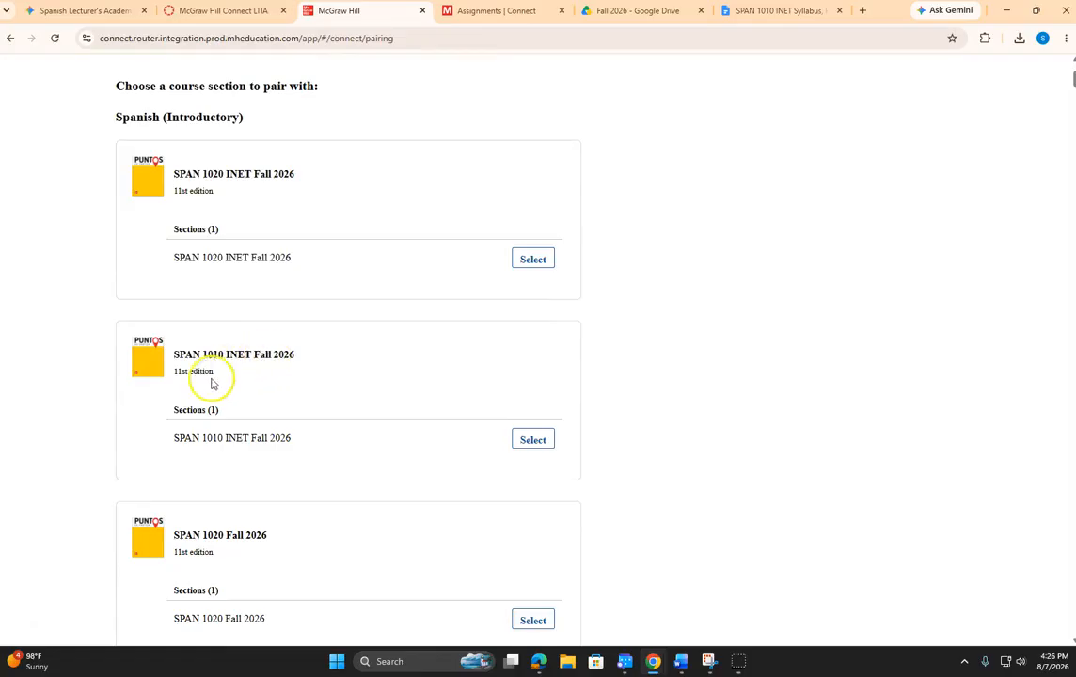
left_click(527, 443)
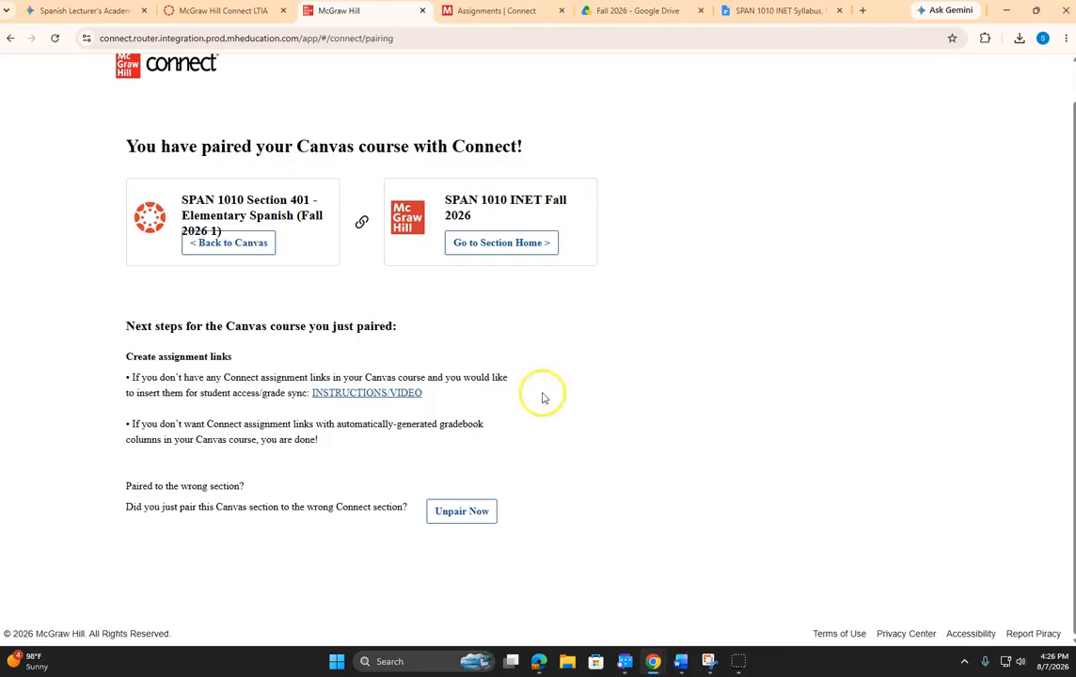
left_click(232, 245)
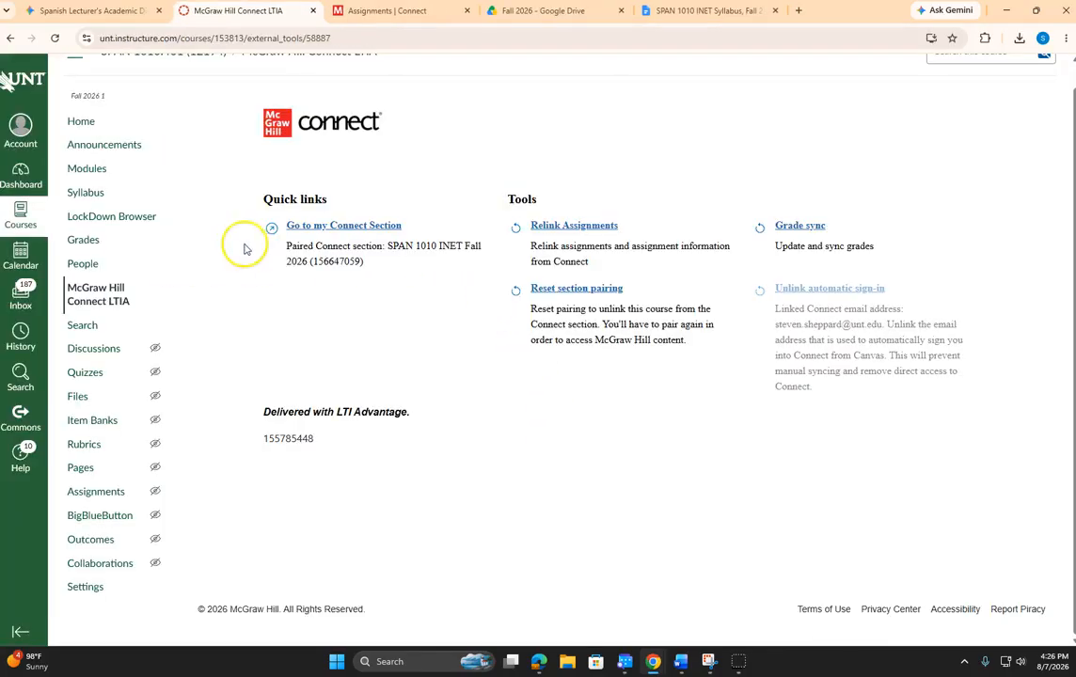
- Delete the empty "Assignments" group from the course's assignment list
left_click(100, 492)
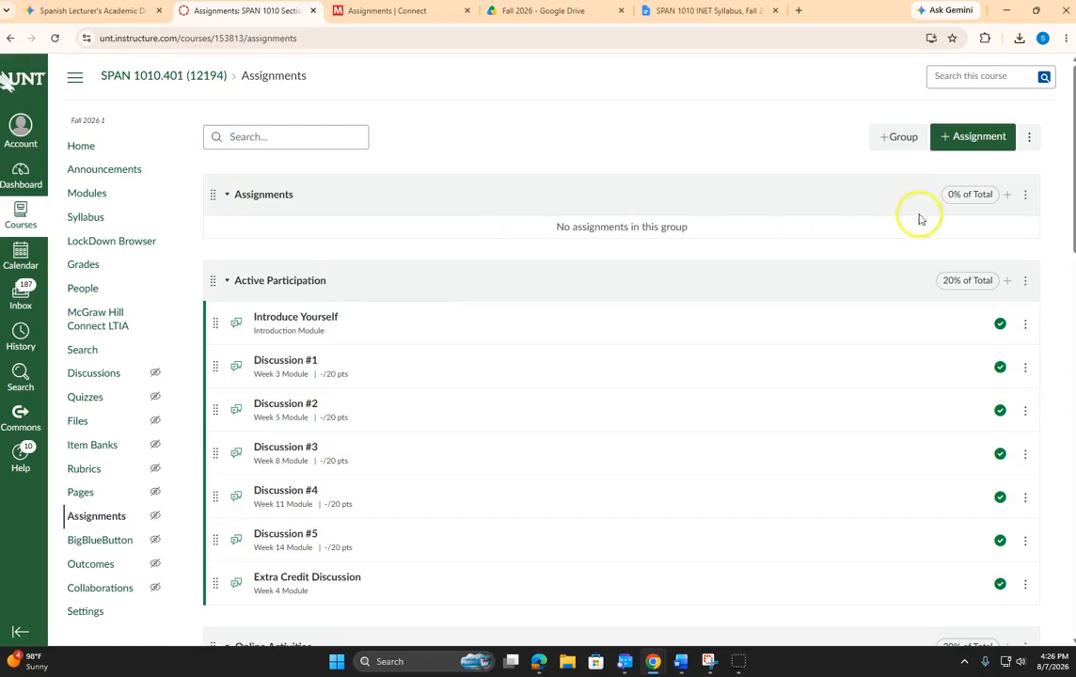
left_click(1026, 197)
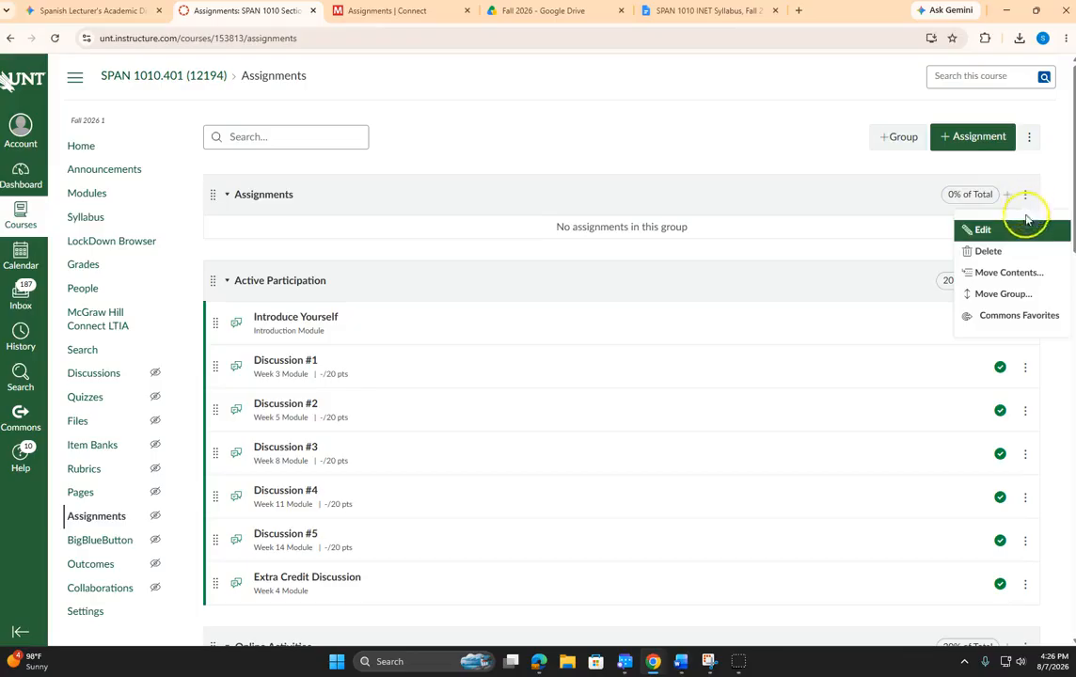
left_click(988, 250)
left_click(595, 115)
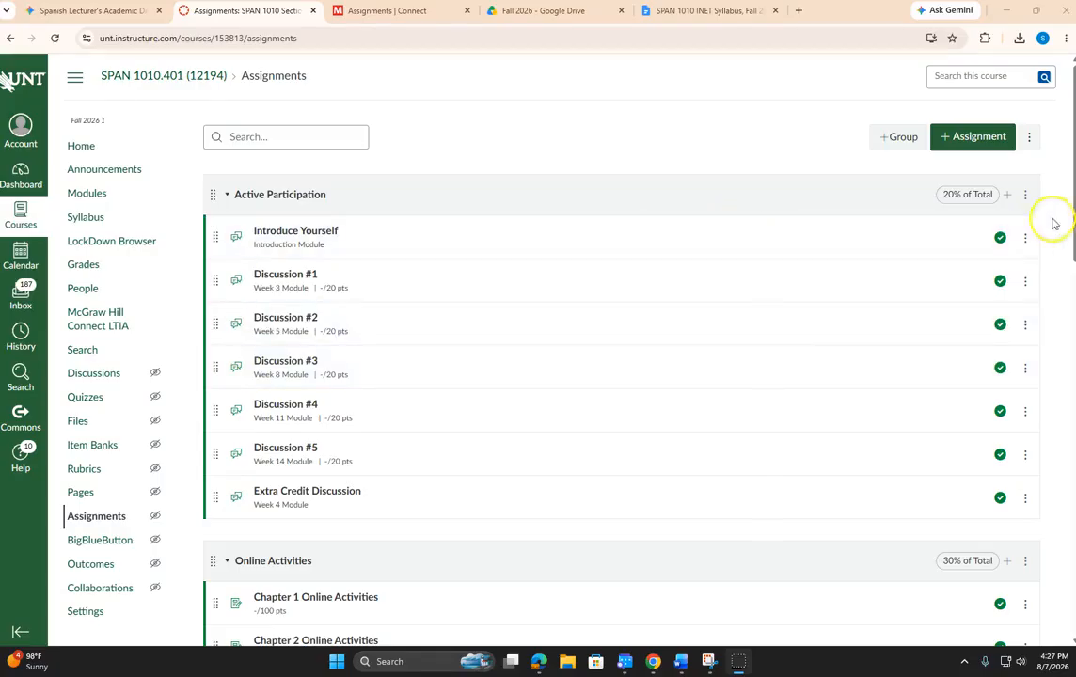
- Set the due date of Discussion #1 to August 28, 2026 at 11:59 PM and save it
left_click(1027, 283)
left_click(975, 316)
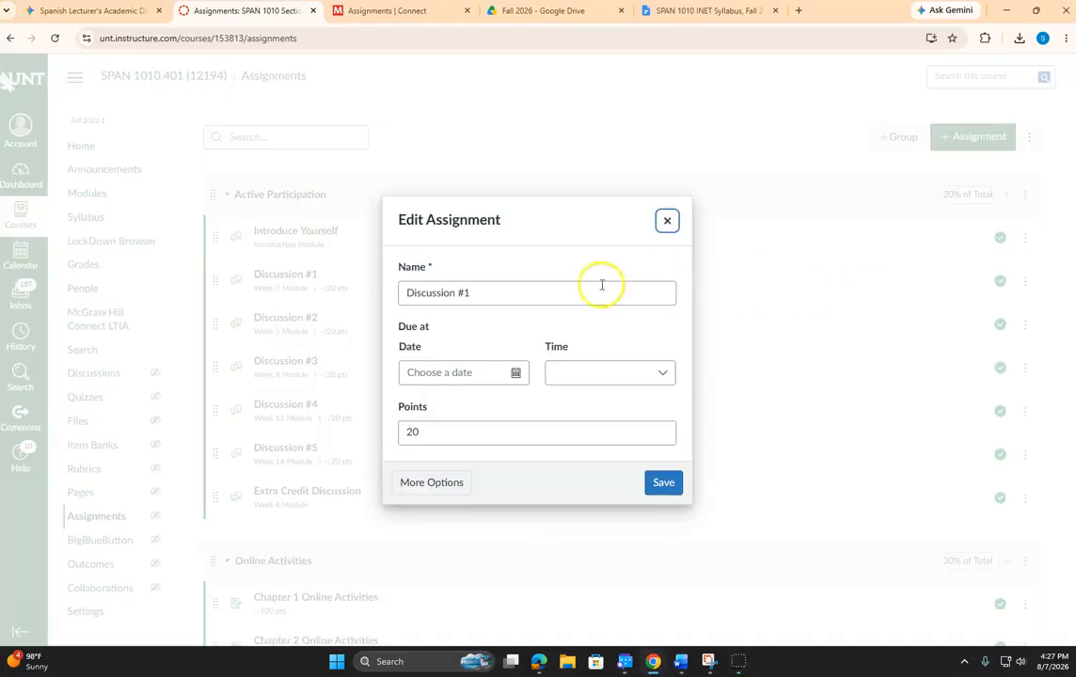
left_click(515, 373)
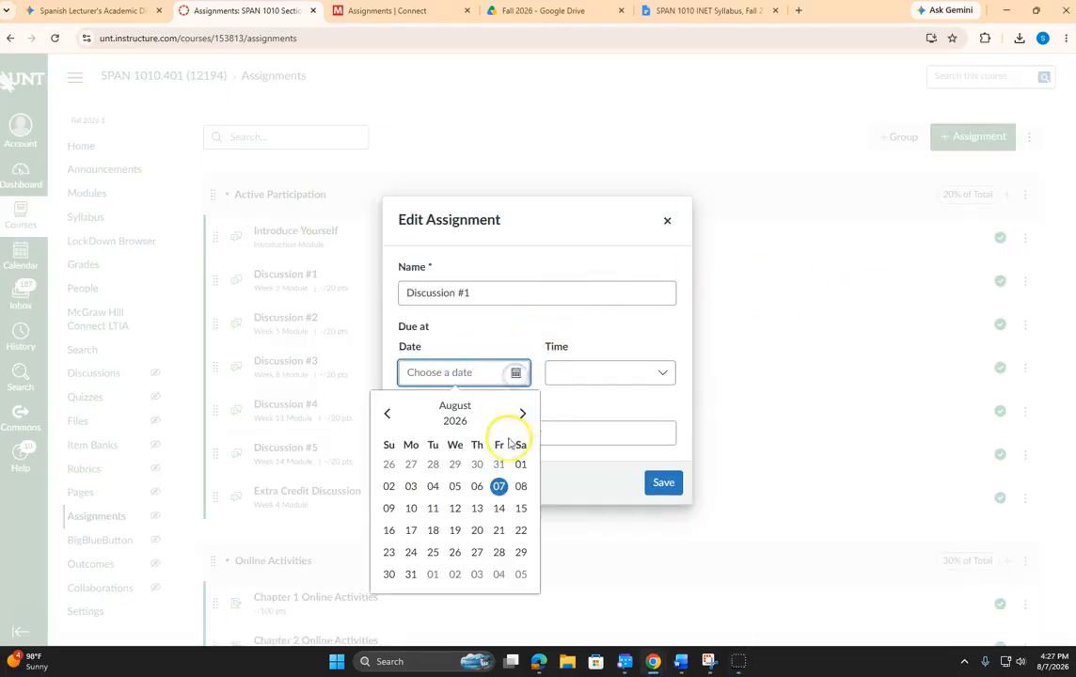
left_click(499, 552)
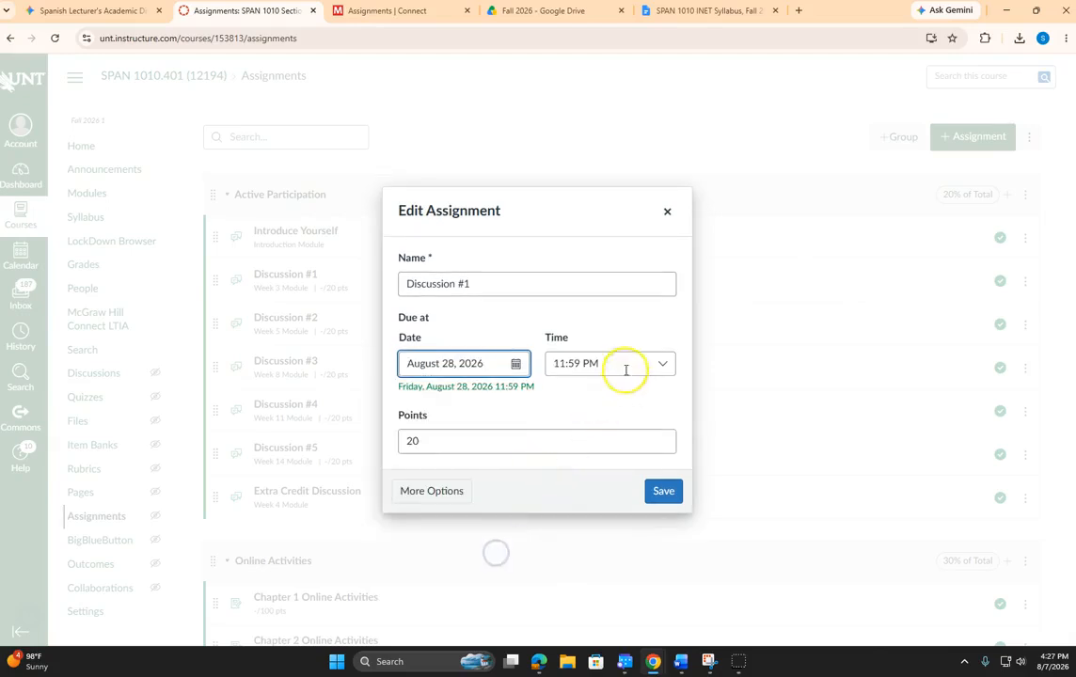
left_click(664, 493)
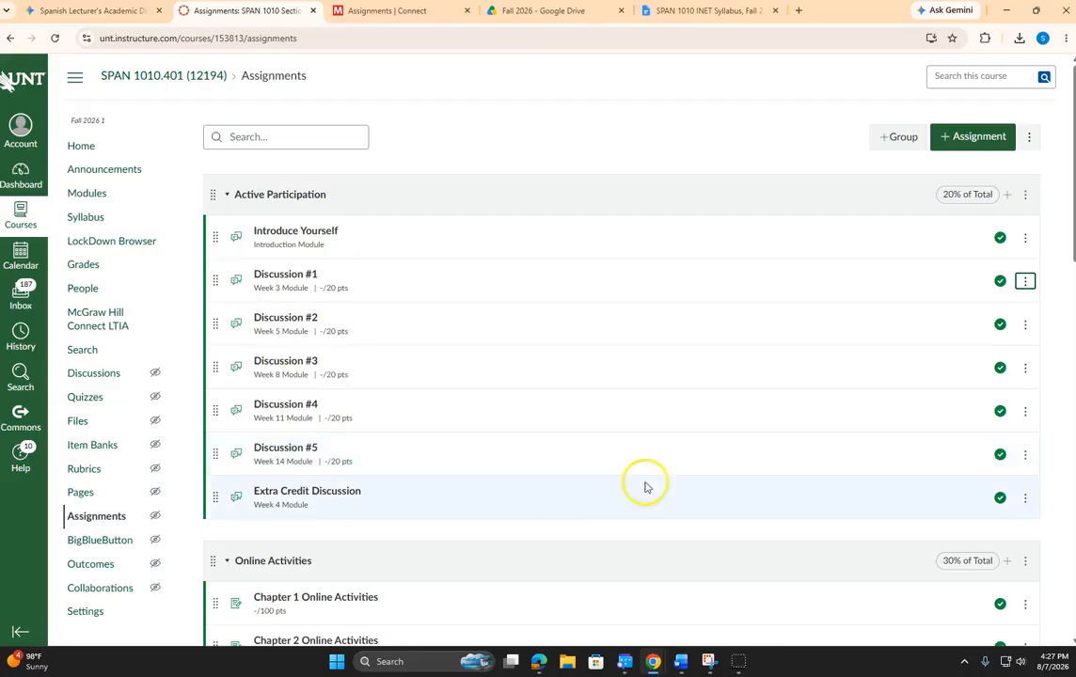
- Set the due date of the Chapter 1 Exam to September 4, 2026 at 11:59 PM and save it
scroll(635, 331, "down", 3)
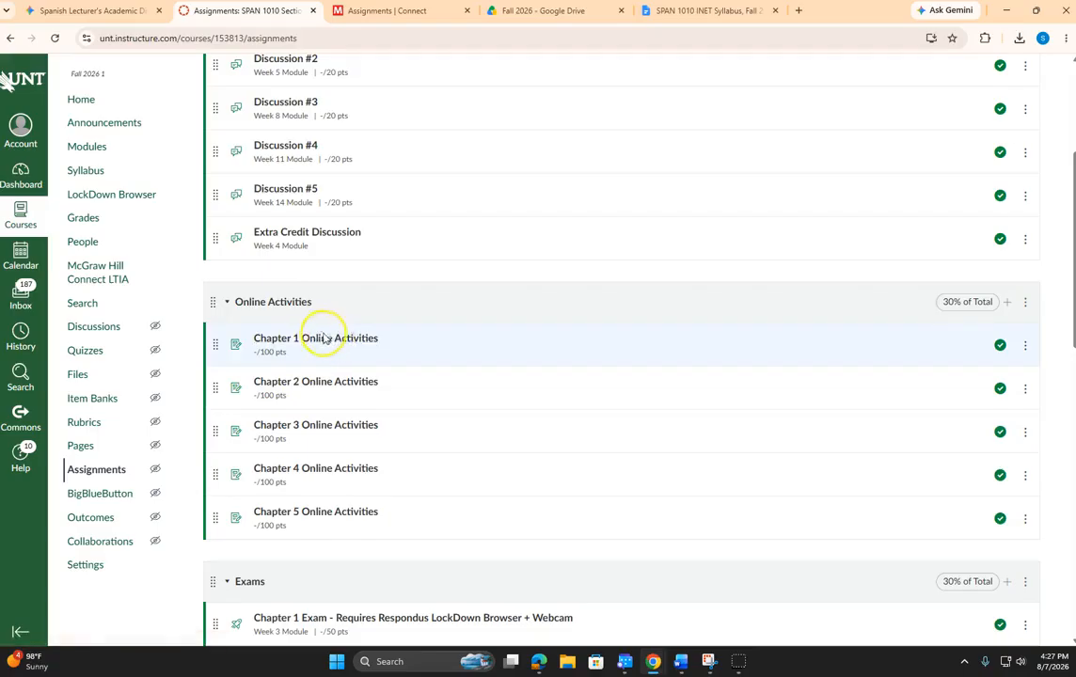
scroll(339, 346, "down", 2)
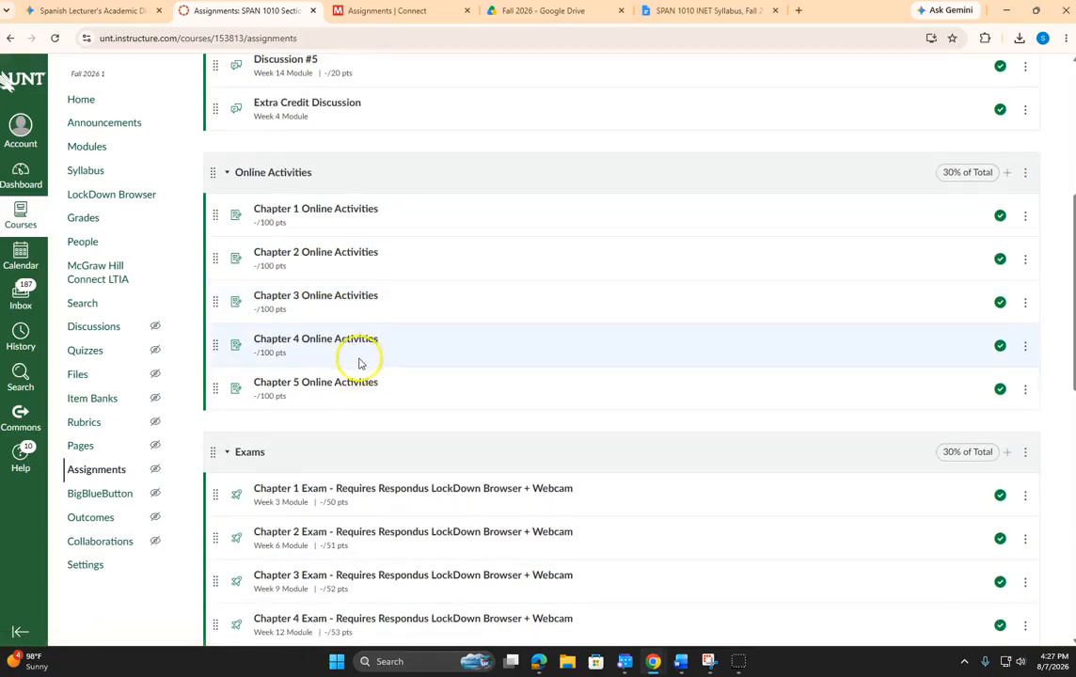
scroll(355, 365, "down", 3)
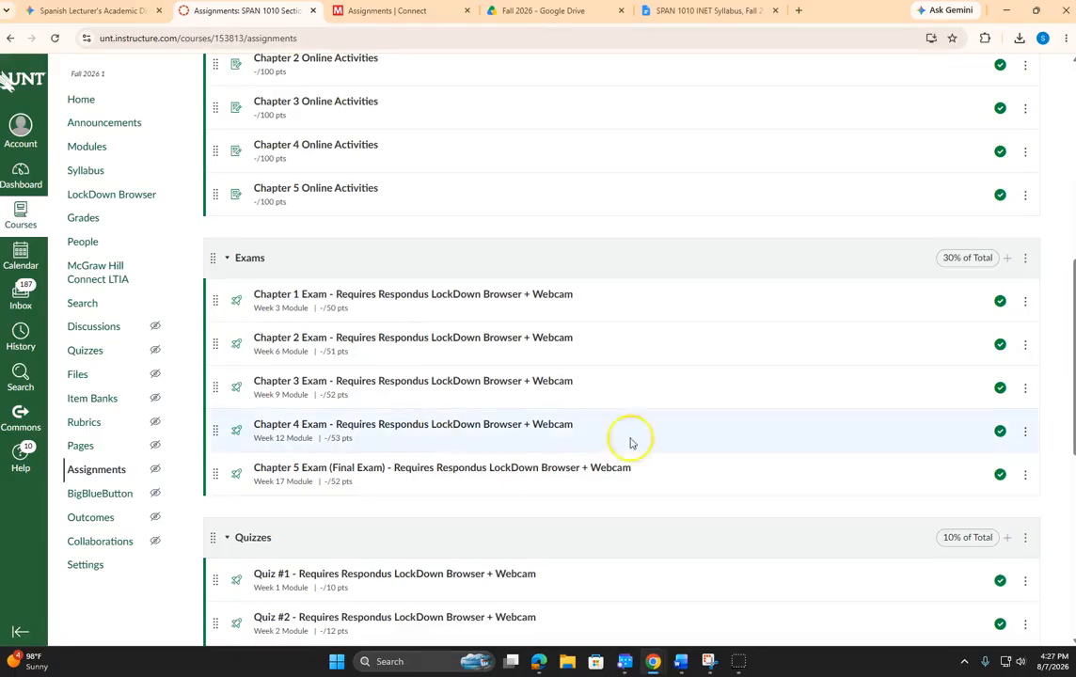
left_click(1026, 301)
left_click(983, 337)
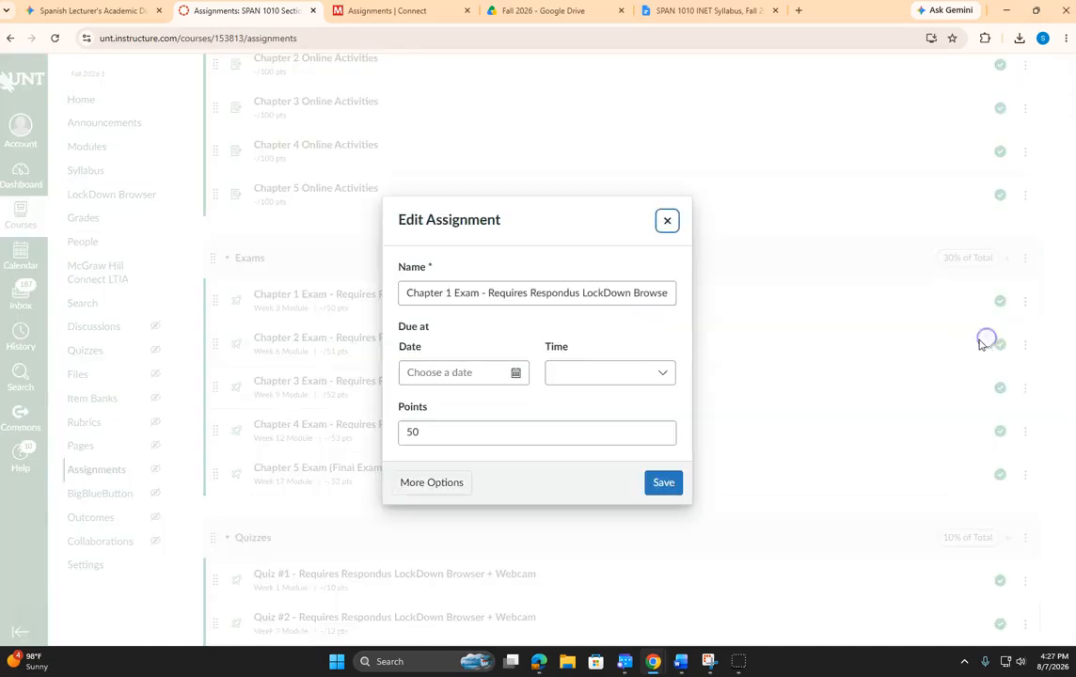
left_click(516, 373)
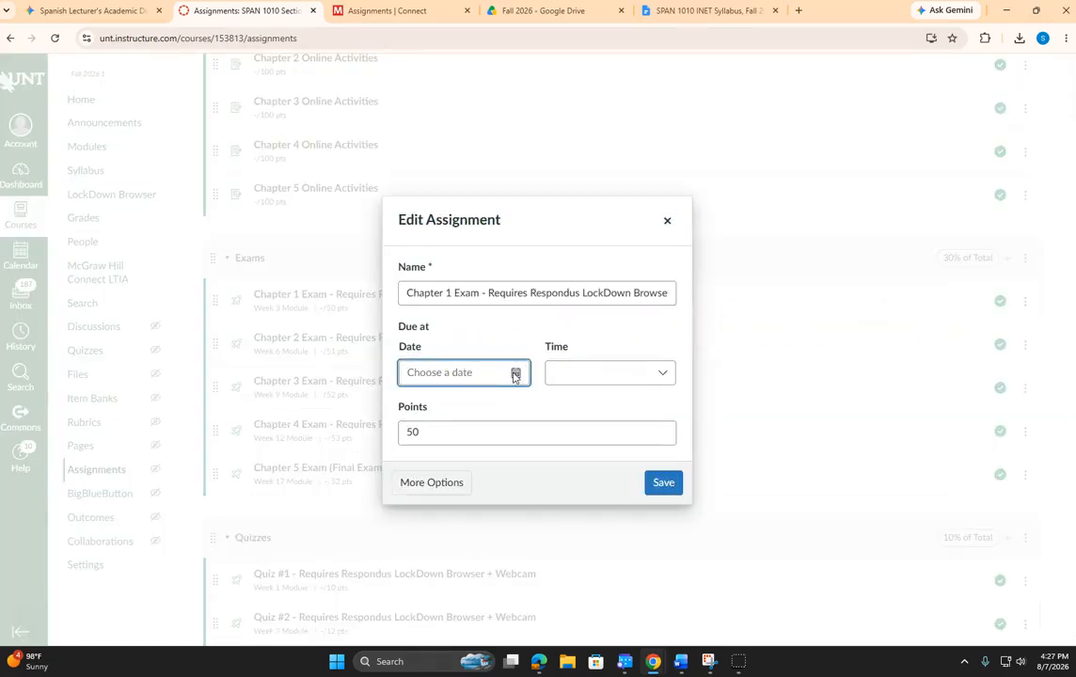
left_click(517, 374)
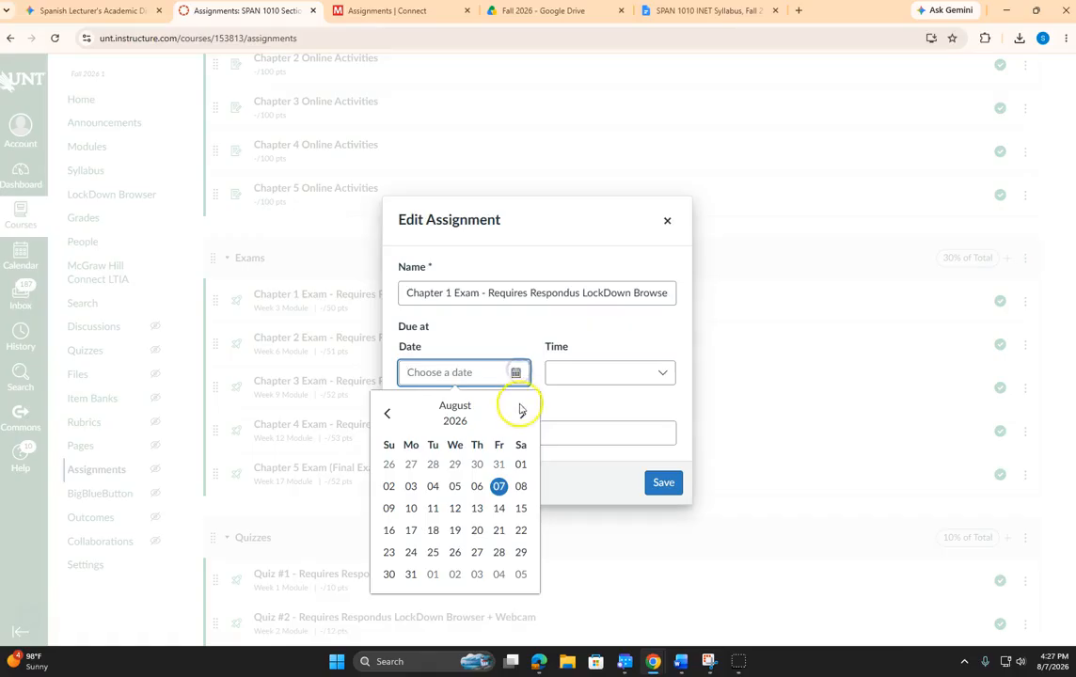
left_click(501, 574)
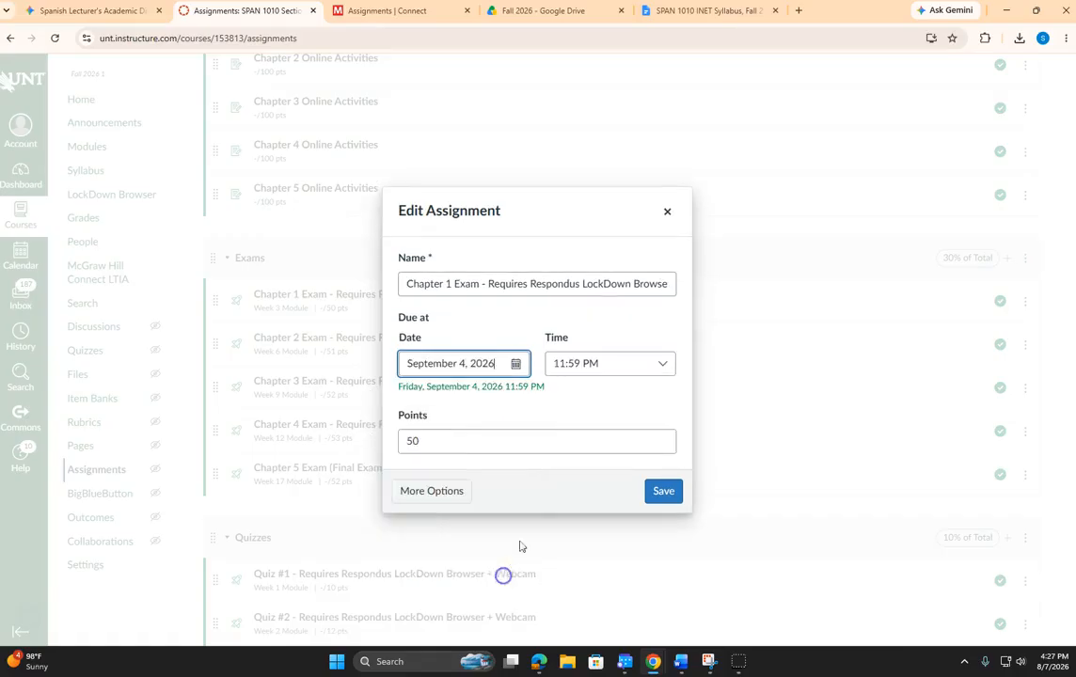
left_click(665, 492)
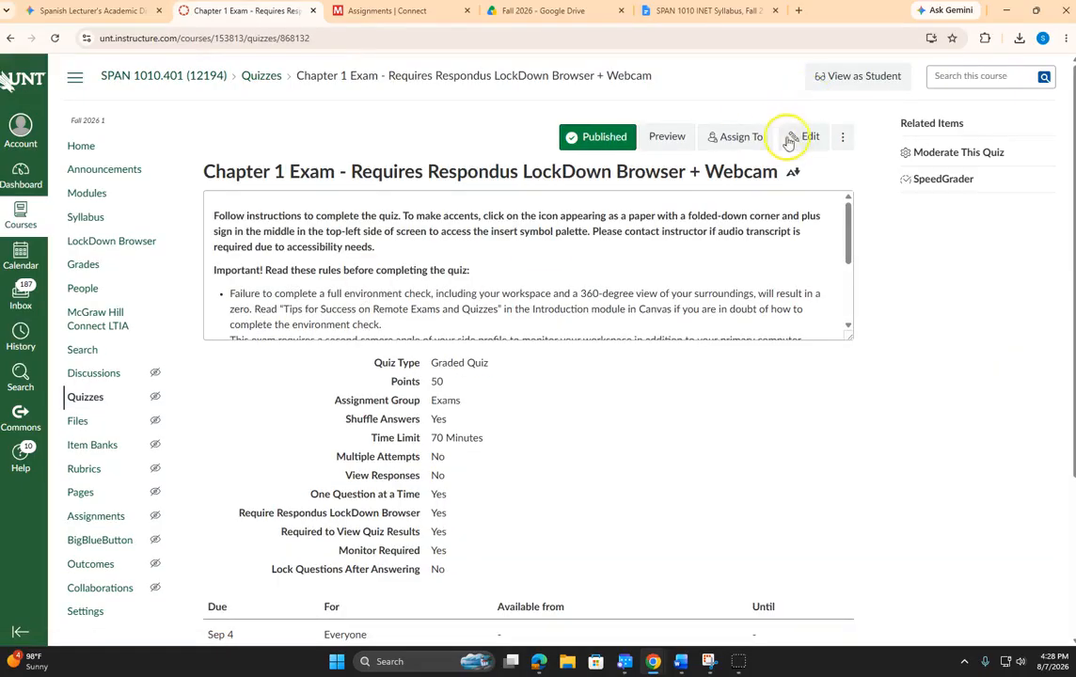
- Make the Chapter 1 Exam available from Sep 3, 2026 12:00 AM until Sep 4, 2026 11:59 PM and save the quiz
left_click(793, 138)
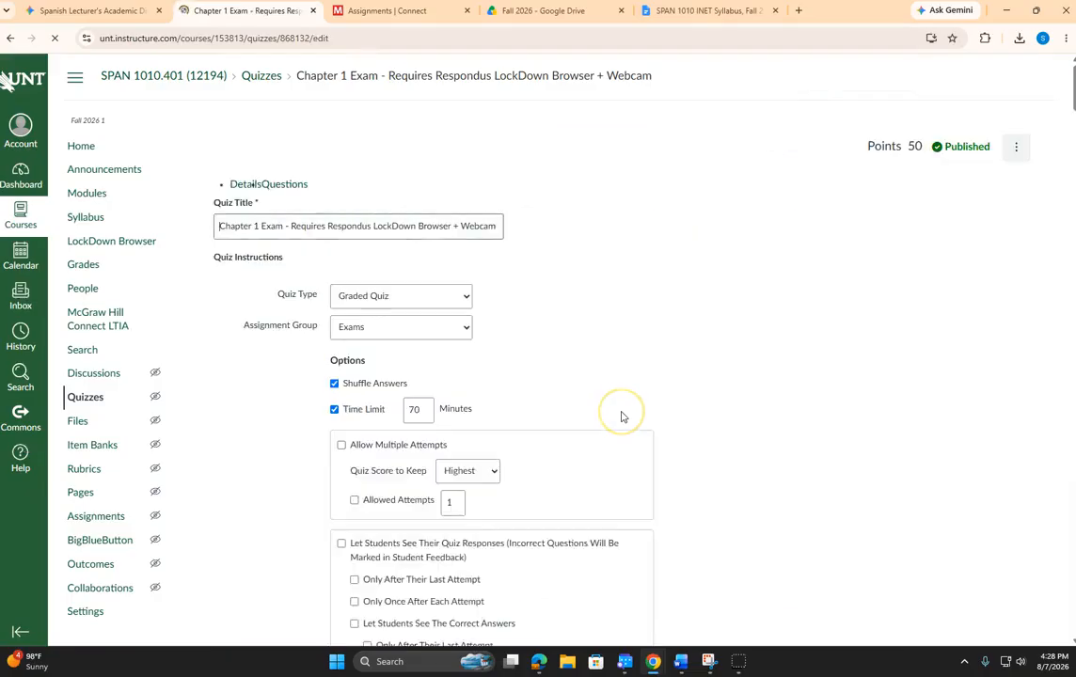
scroll(649, 442, "down", 5)
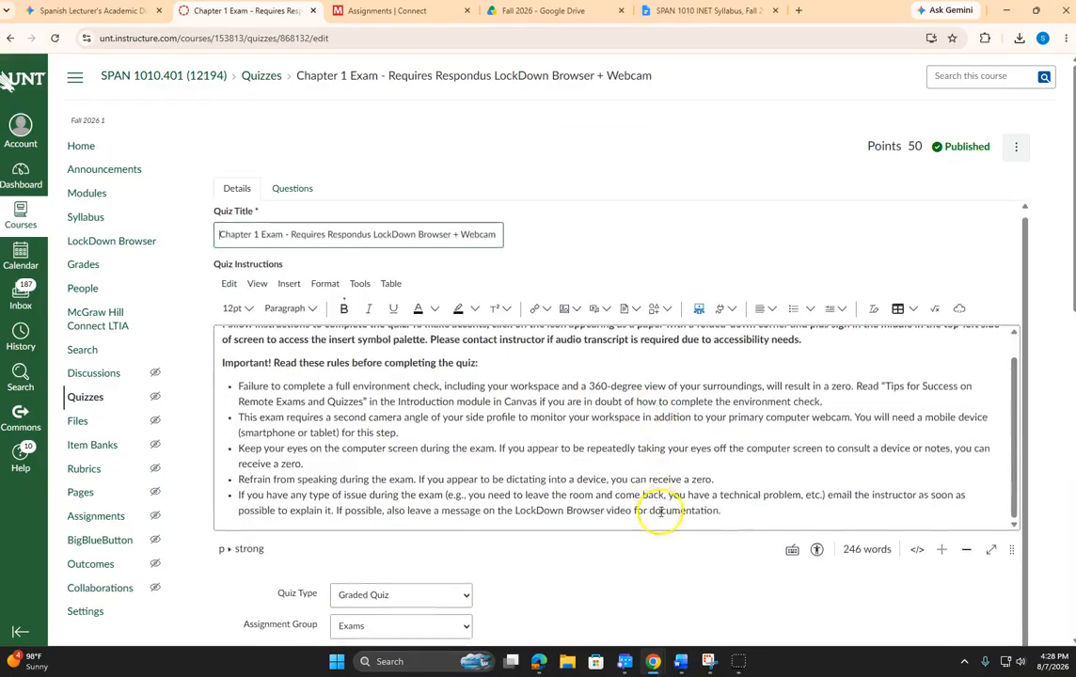
scroll(745, 482, "down", 5)
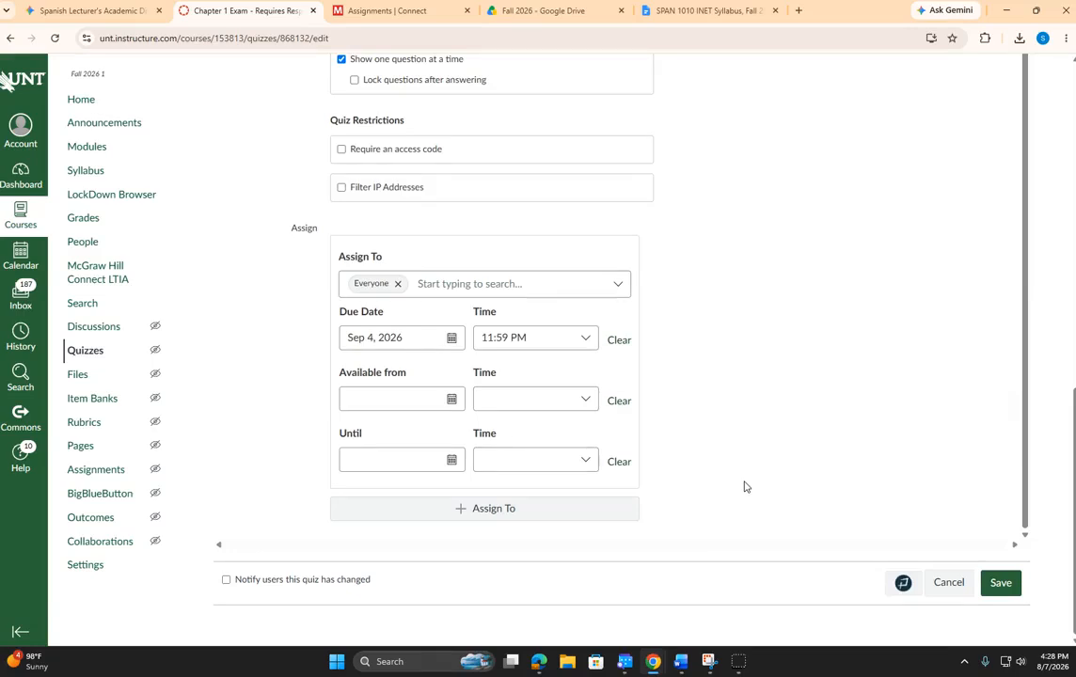
left_click(451, 399)
left_click(459, 441)
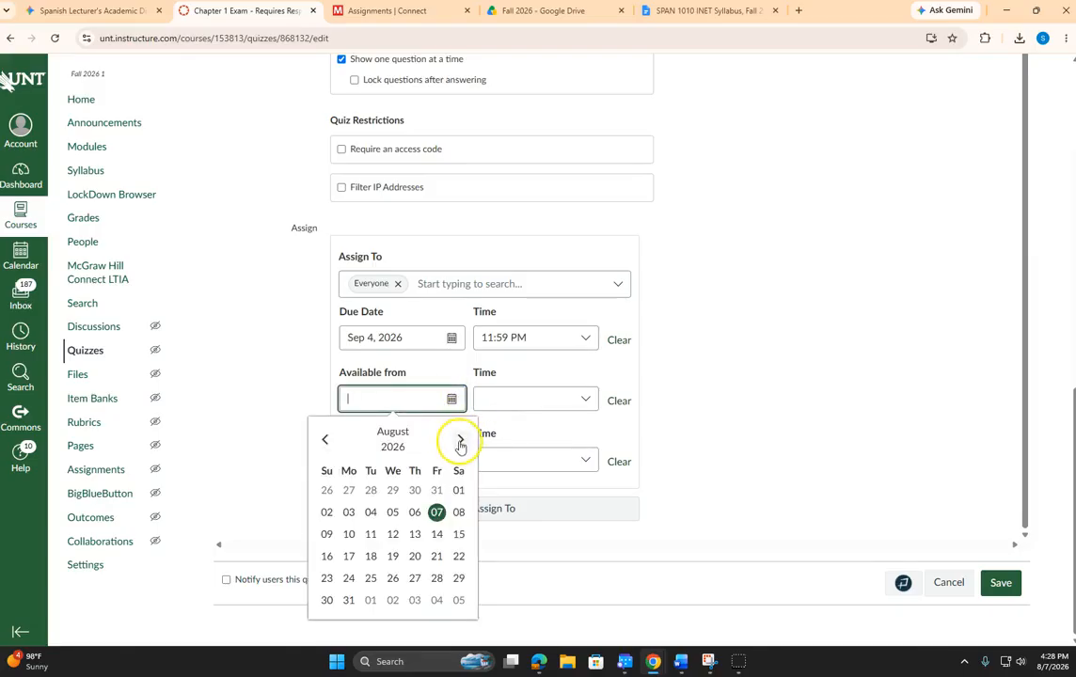
left_click(415, 600)
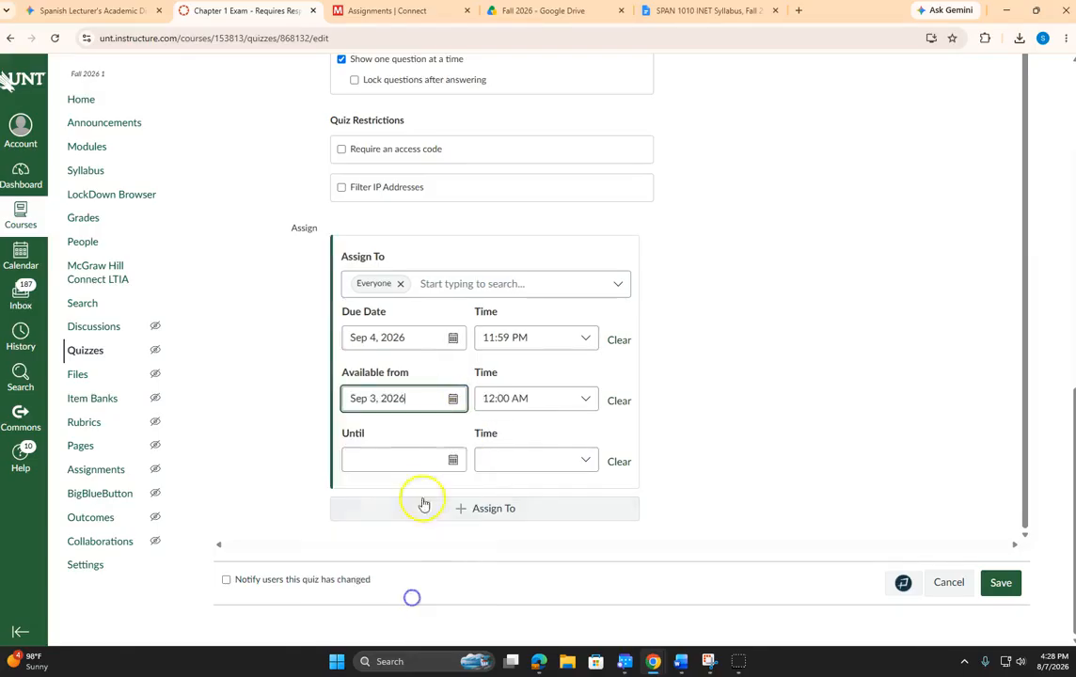
left_click(454, 460)
left_click(441, 346)
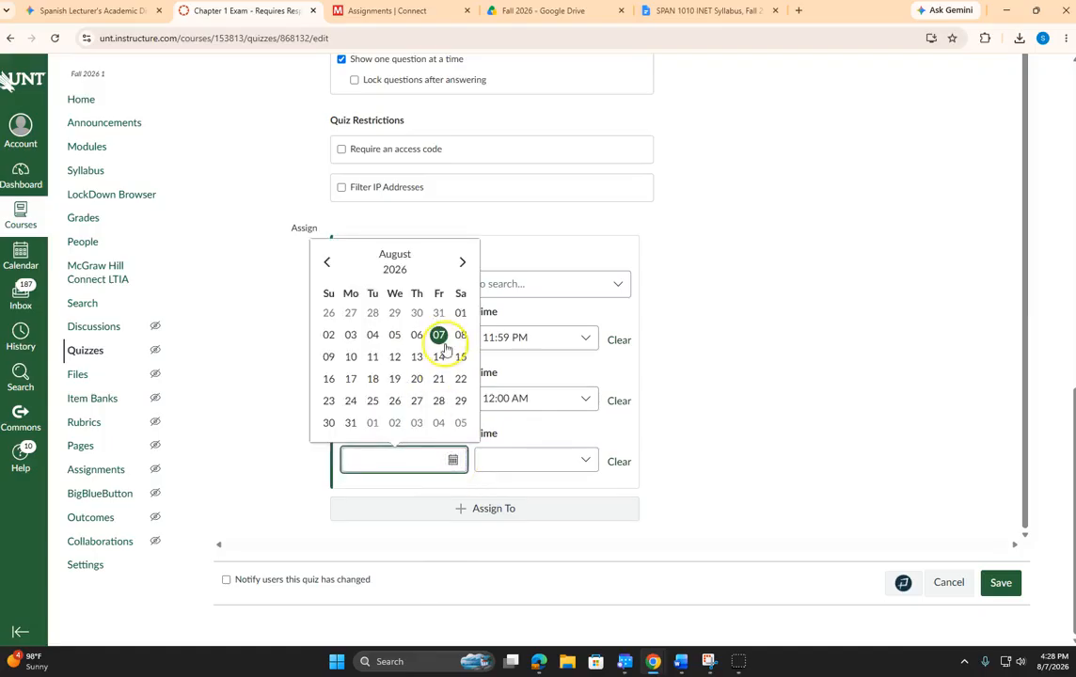
left_click(439, 423)
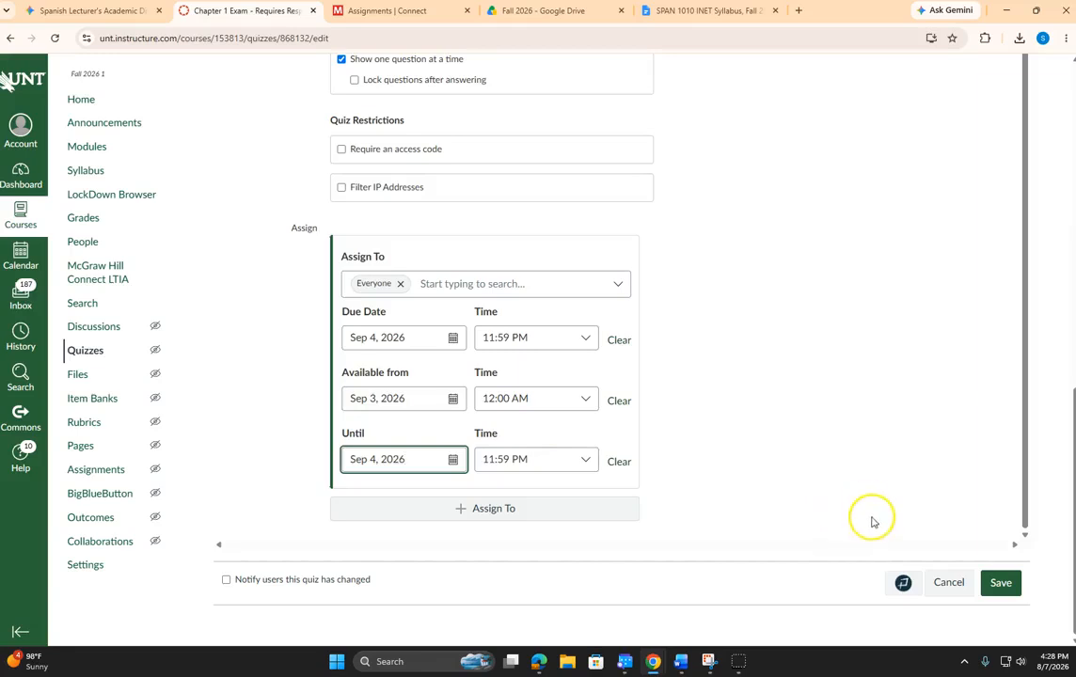
left_click(1001, 584)
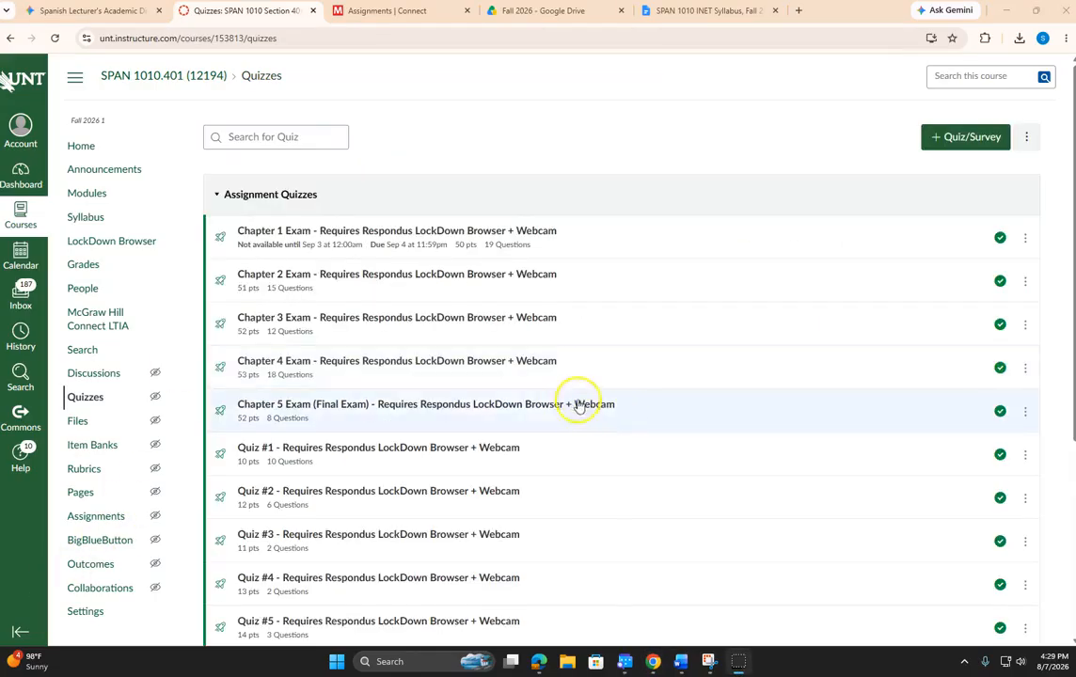
- Open Quiz #1 for editing and set its due date to Aug 21, 2026 at 11:59 PM
scroll(517, 412, "down", 1)
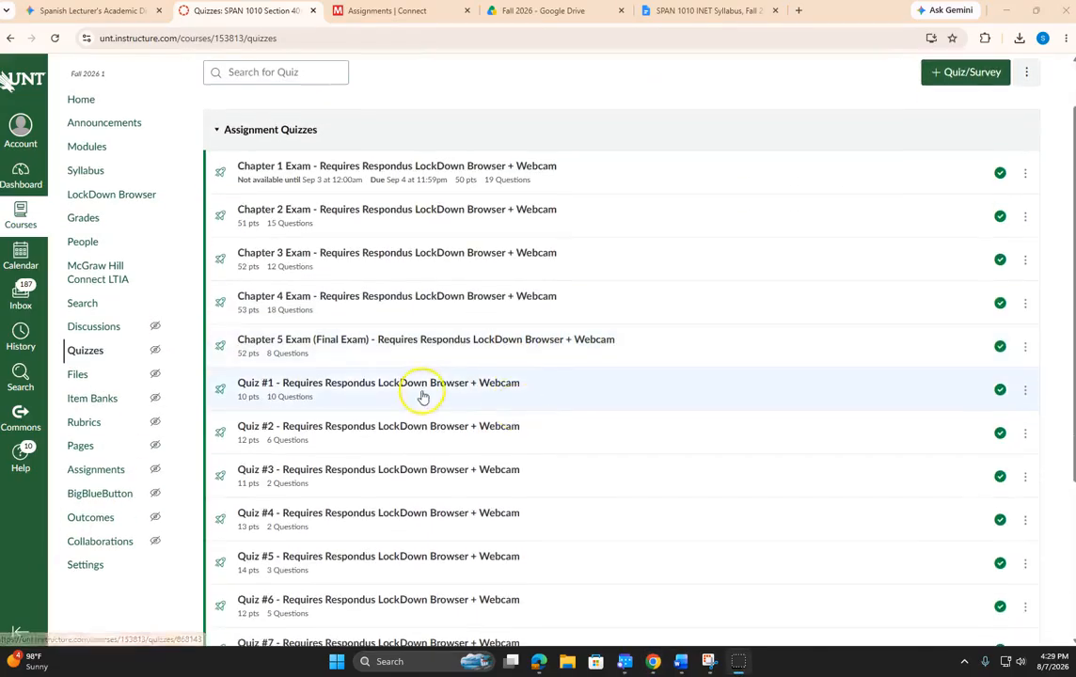
left_click(356, 385)
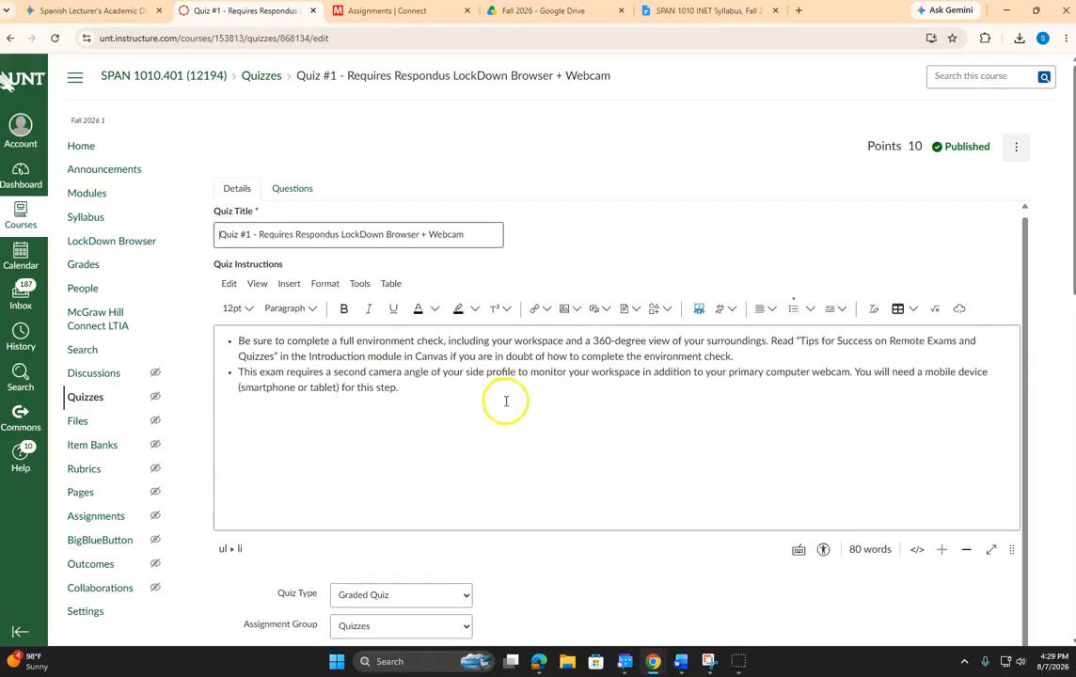
scroll(506, 401, "down", 8)
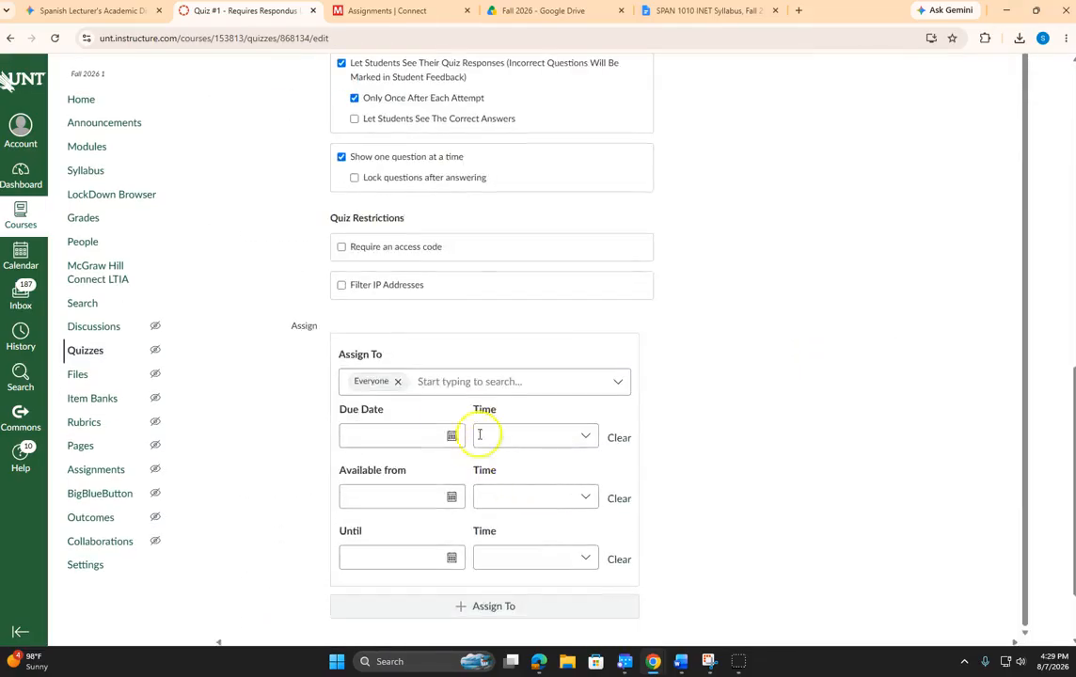
left_click(452, 437)
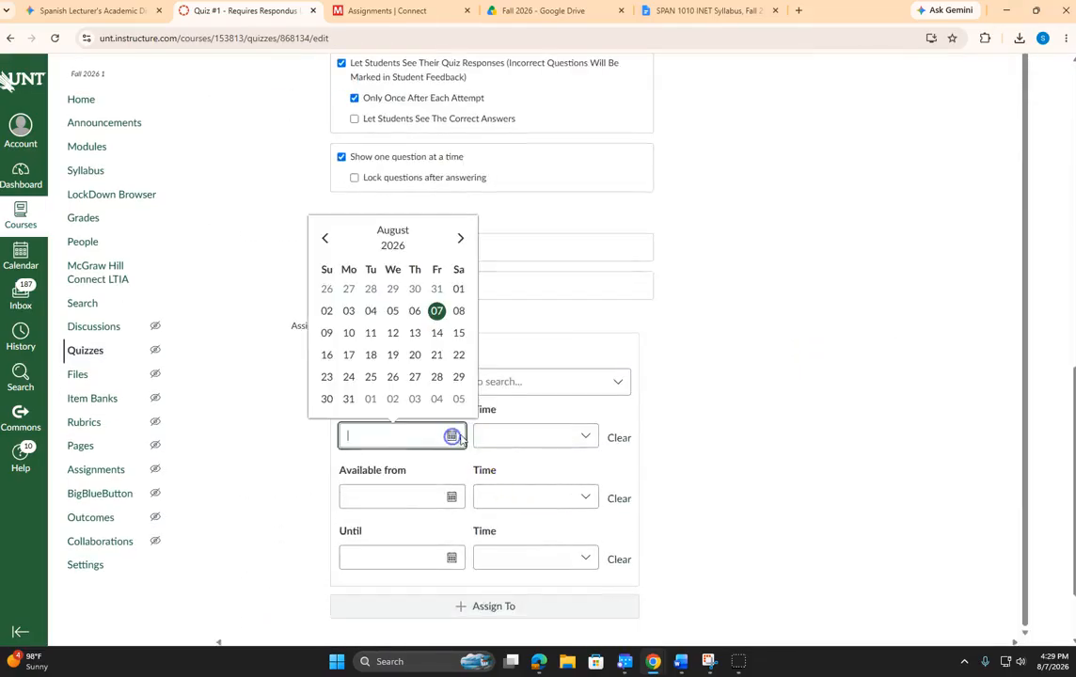
left_click(438, 357)
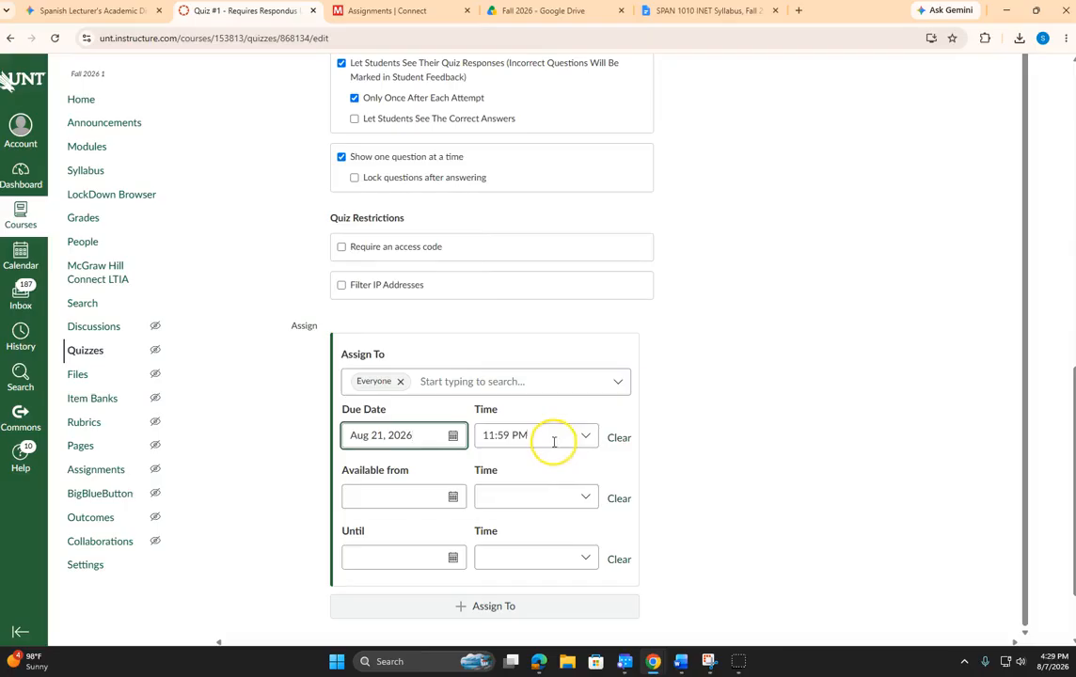
- Make Quiz #1 available from Aug 20, 2026 12:00 AM until Aug 21, 2026 11:59 PM and save it
left_click(452, 499)
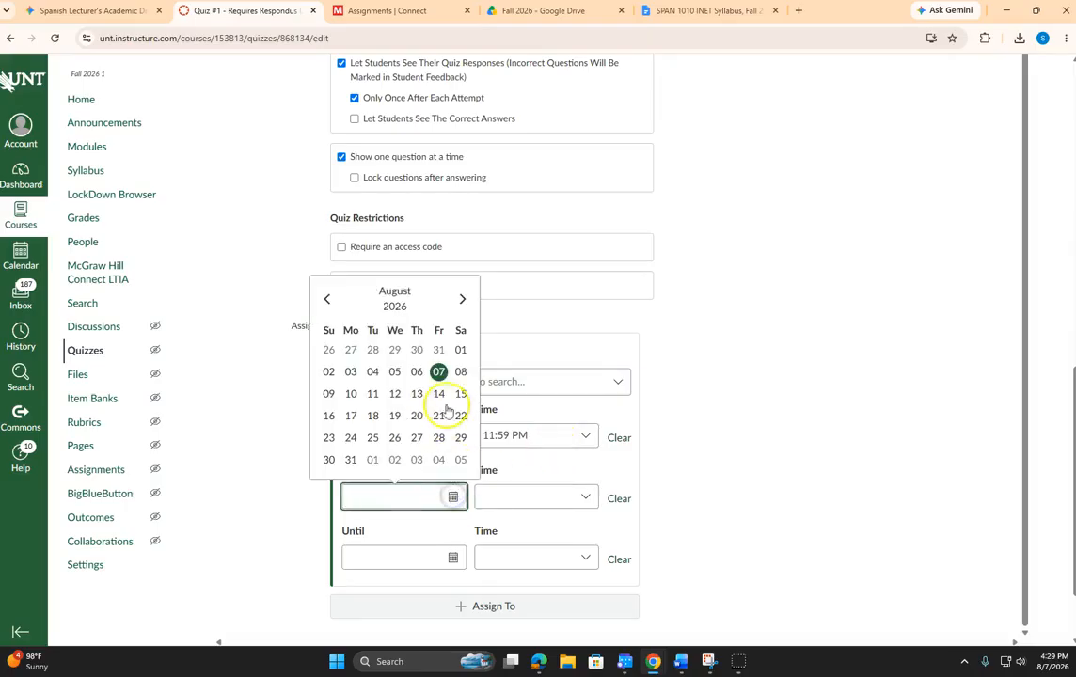
left_click(417, 376)
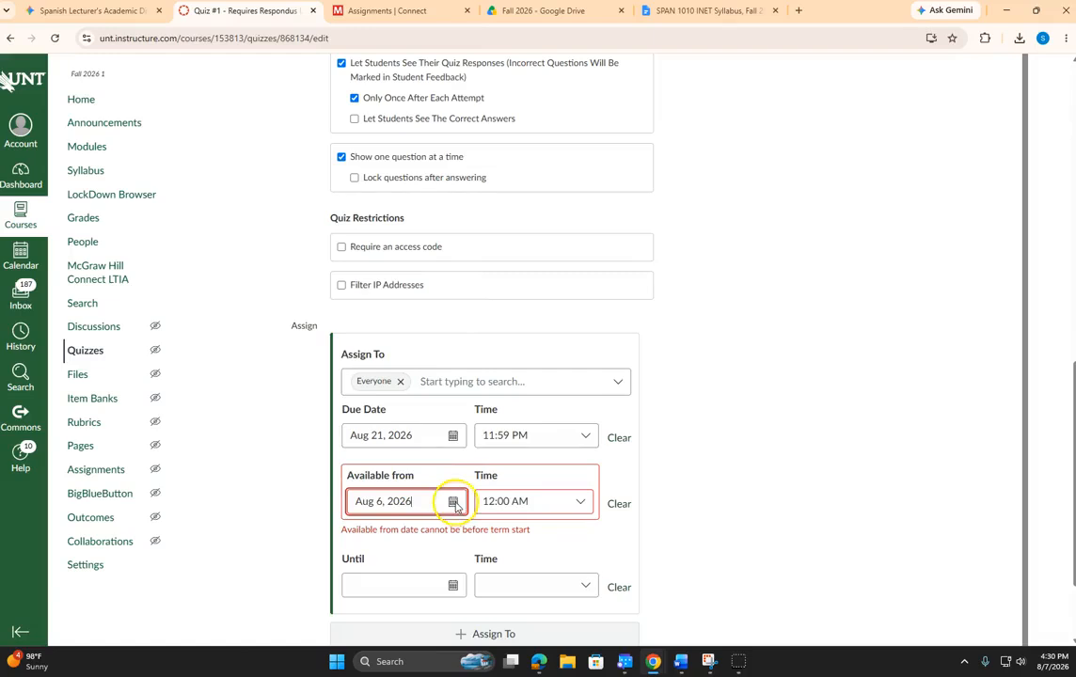
left_click(454, 501)
left_click(418, 425)
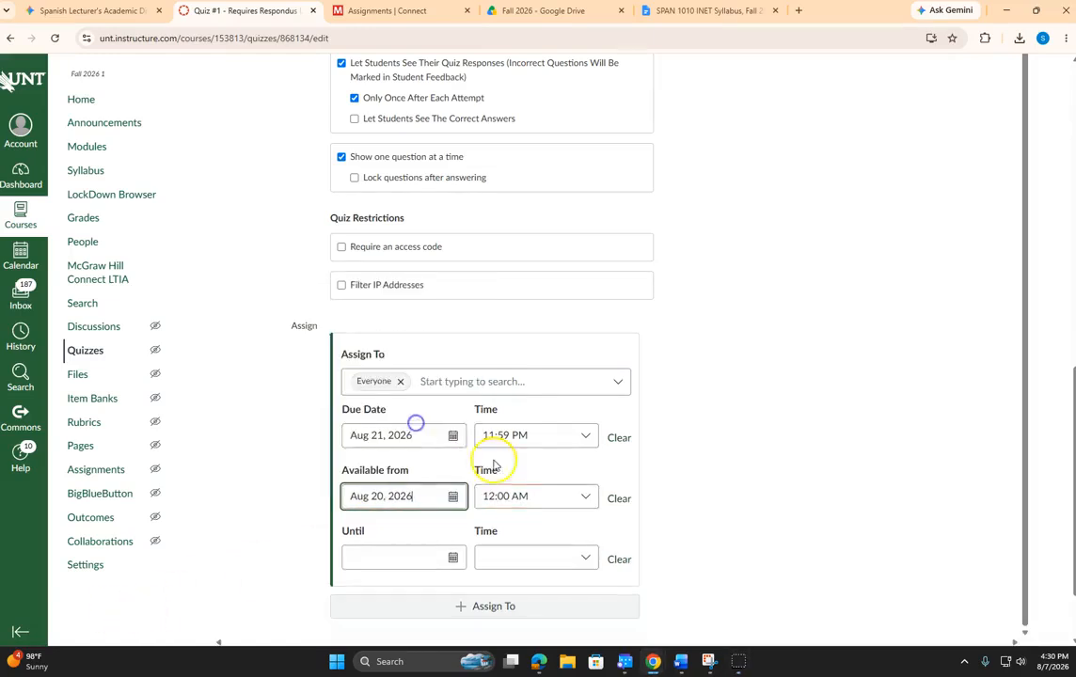
left_click(453, 559)
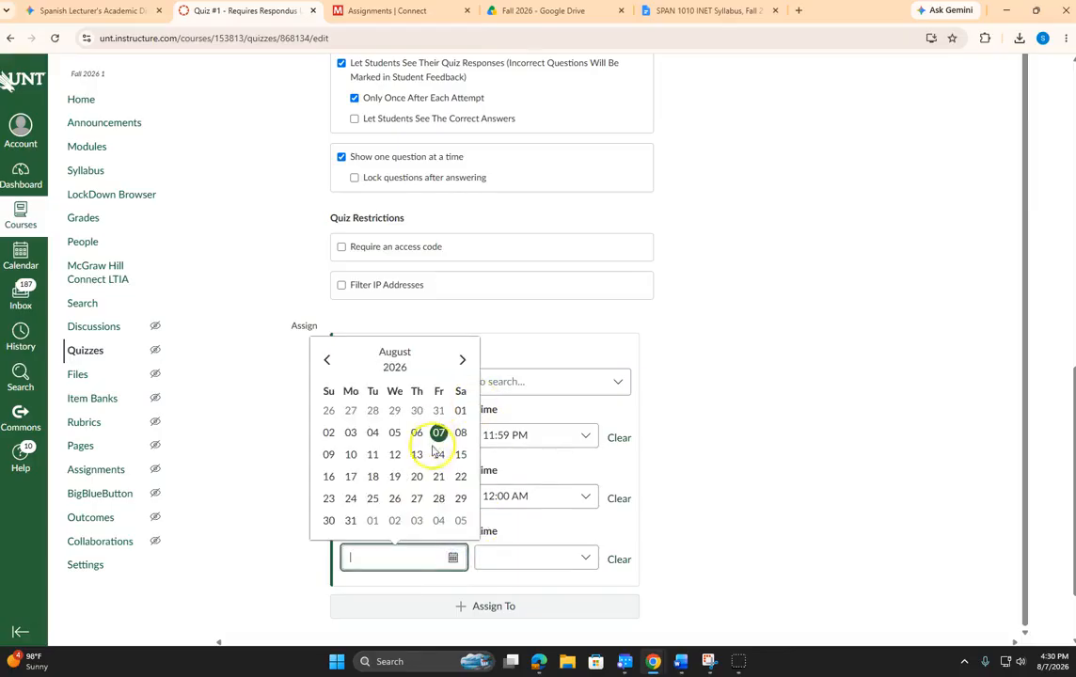
left_click(438, 478)
scroll(563, 553, "down", 1)
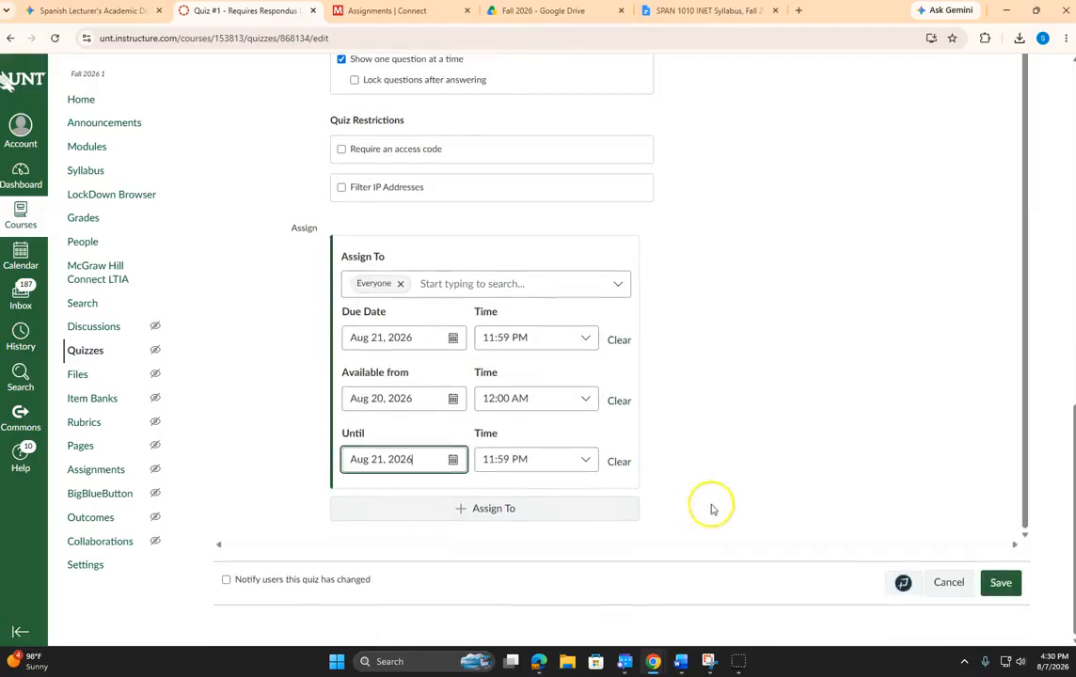
left_click(999, 582)
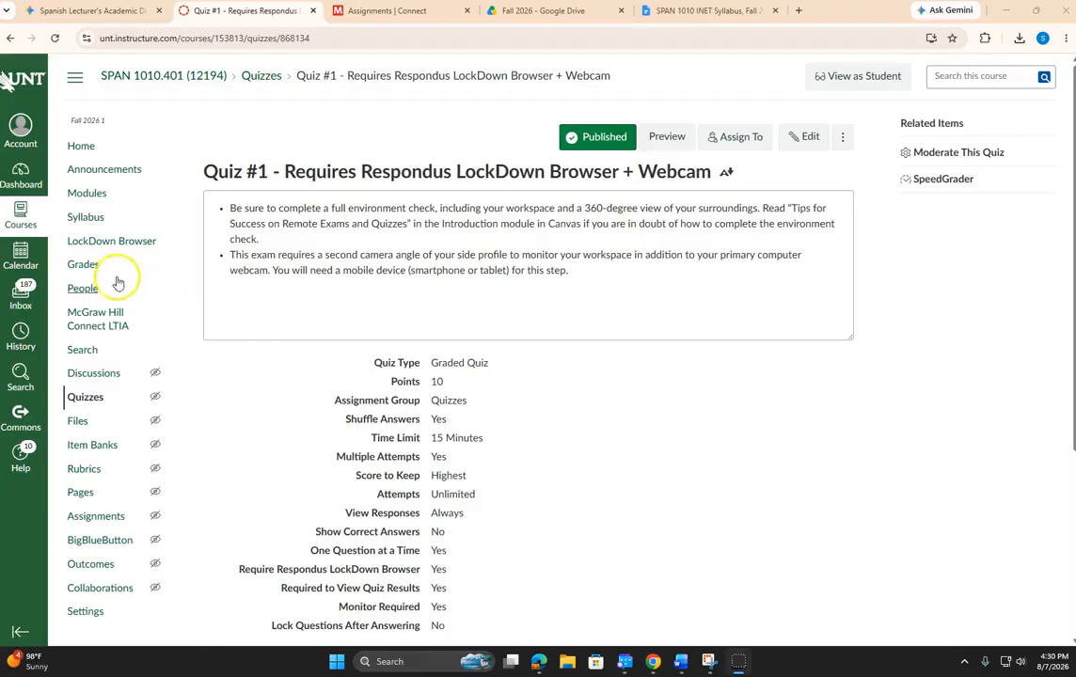
- Open the course gradebook and look through the columns for discussions, chapter online activities and exams
left_click(82, 267)
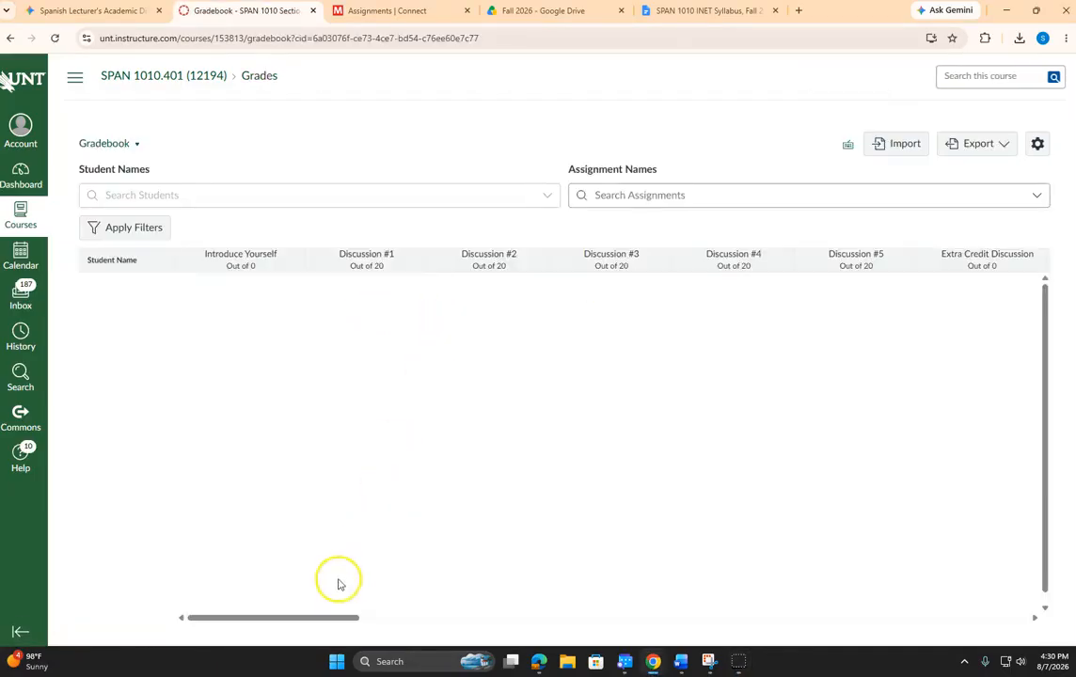
left_click_drag(315, 620, 498, 616)
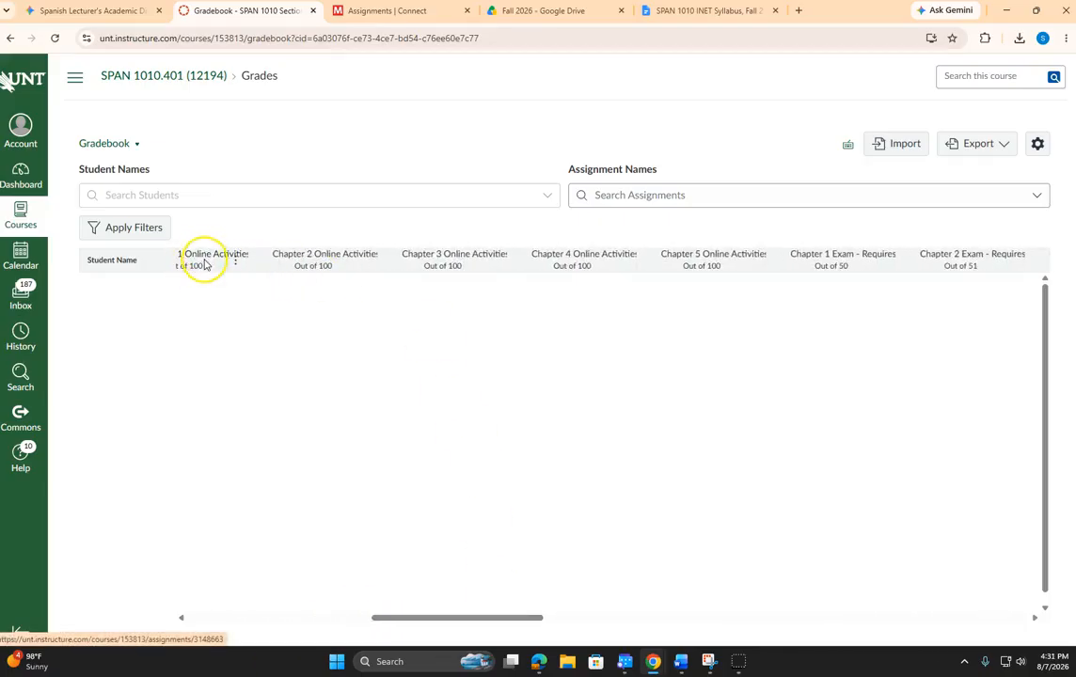
left_click_drag(457, 616, 399, 616)
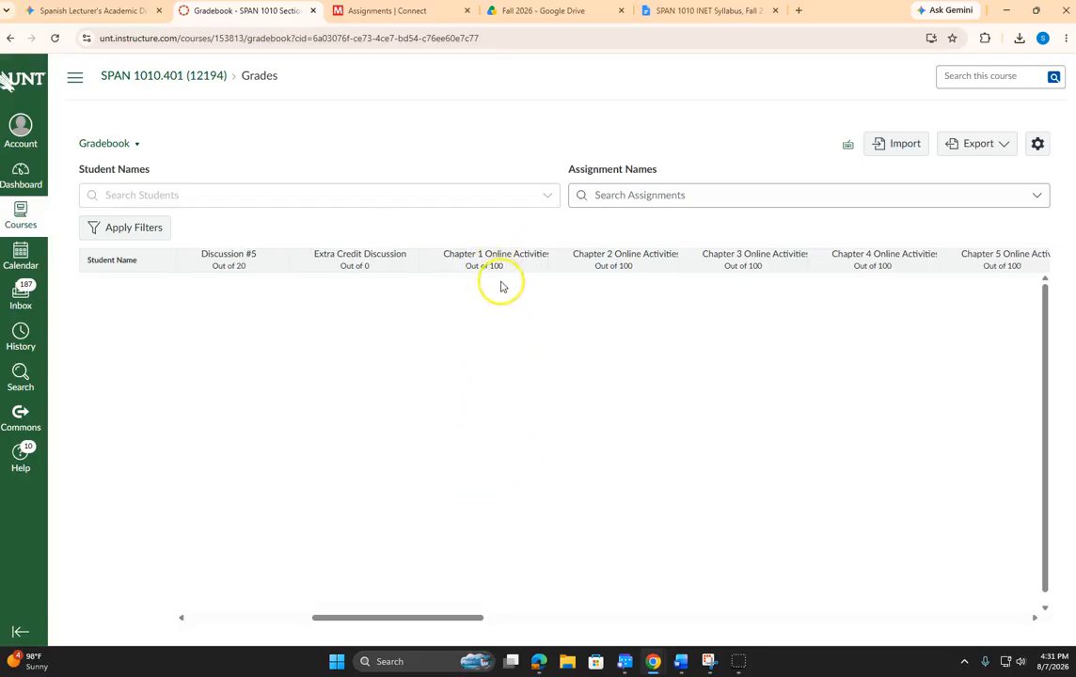
left_click_drag(450, 617, 196, 616)
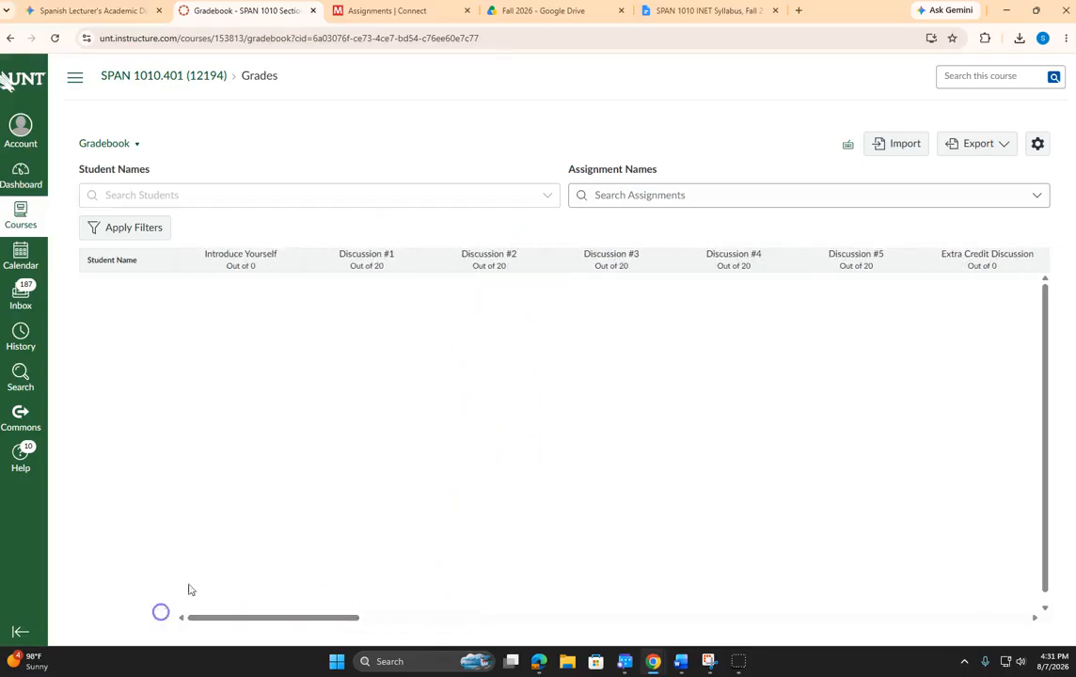